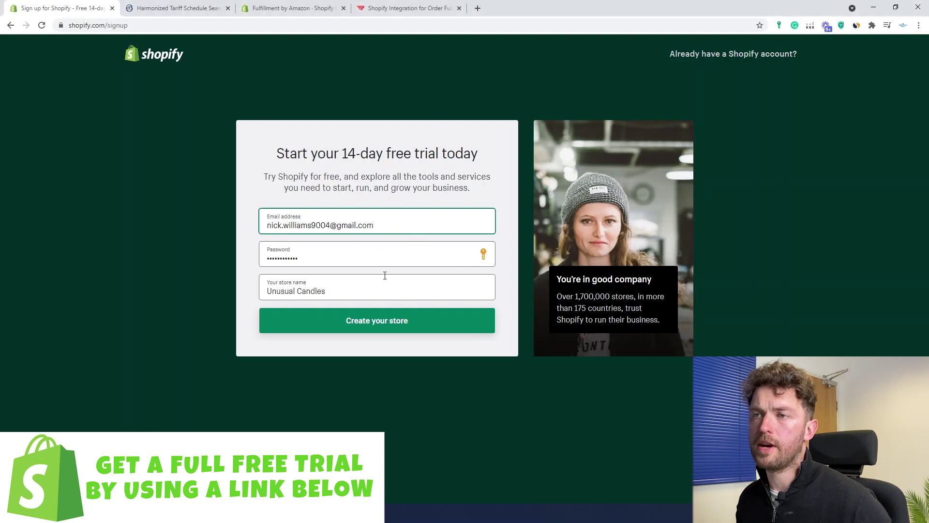
# Step: Submit the free-trial sign-up for the Unusual Candles store, reloading the interrupted setup page and resubmitting the form
pyautogui.click(326, 252)
pyautogui.click(360, 296)
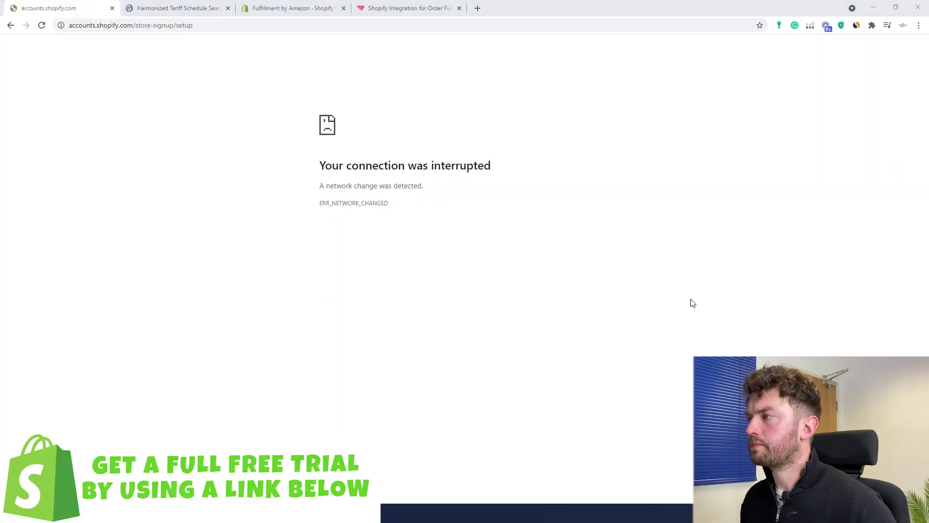
pyautogui.click(41, 25)
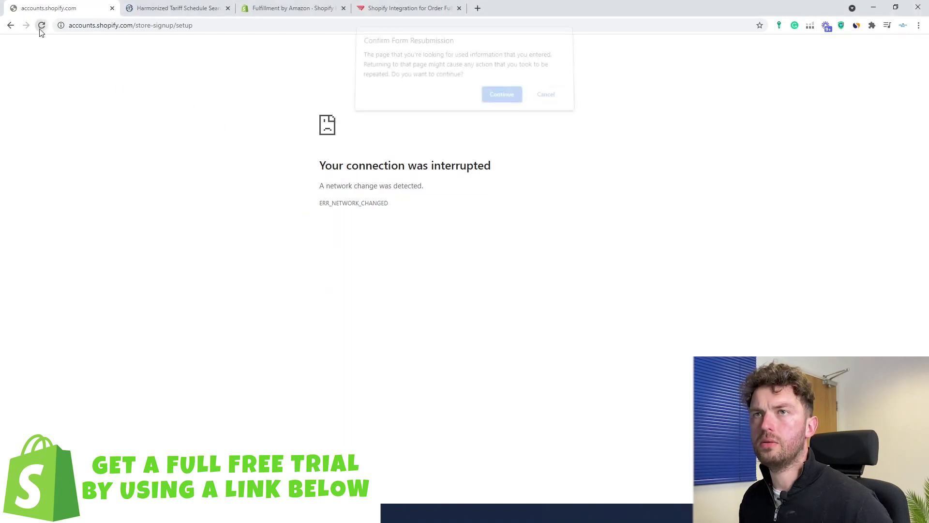
pyautogui.click(501, 94)
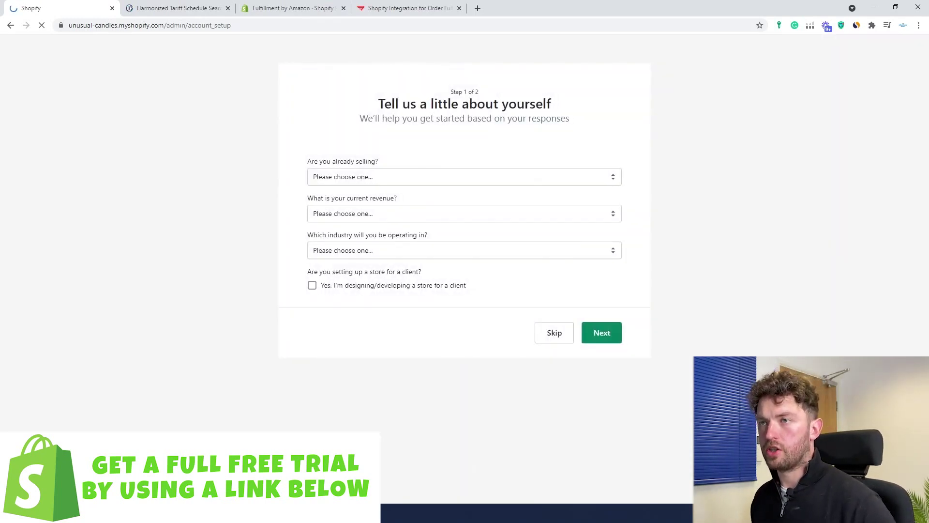
# Step: Answer the first account questionnaire with "I'm just playing around", "$0 USD (I'm just getting started)" and industry "Other", and continue
pyautogui.click(421, 177)
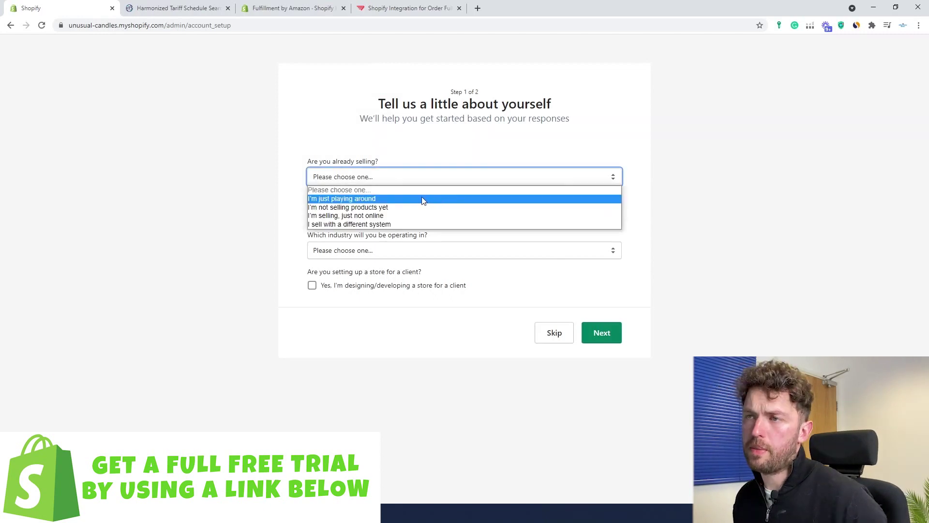
pyautogui.click(390, 200)
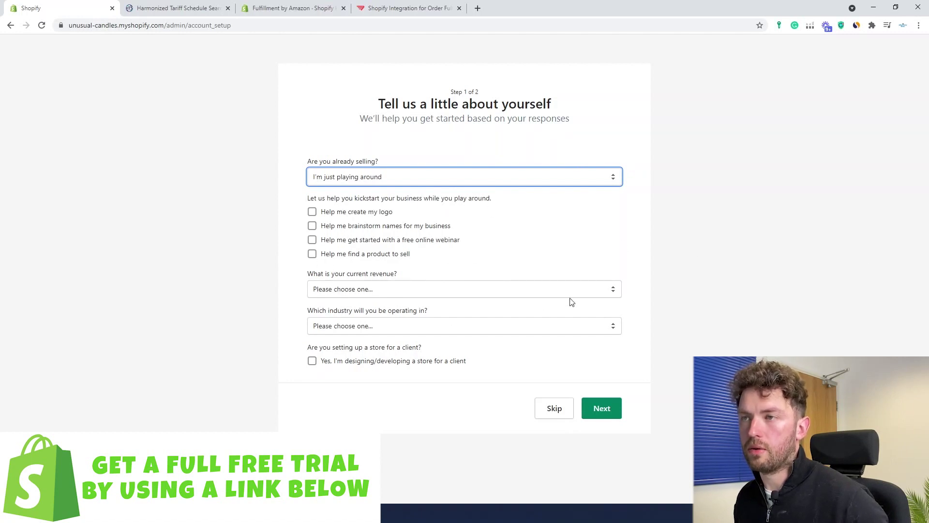
pyautogui.click(614, 290)
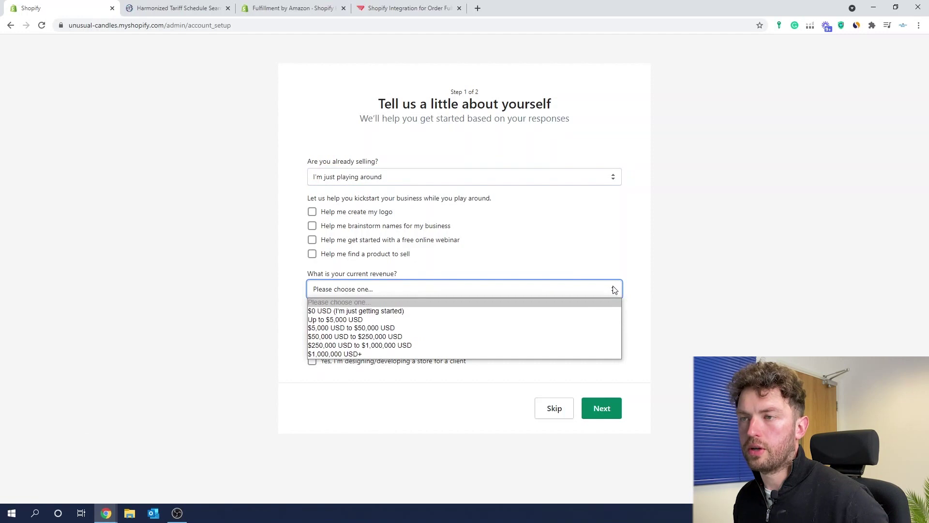
pyautogui.click(491, 312)
pyautogui.click(702, 267)
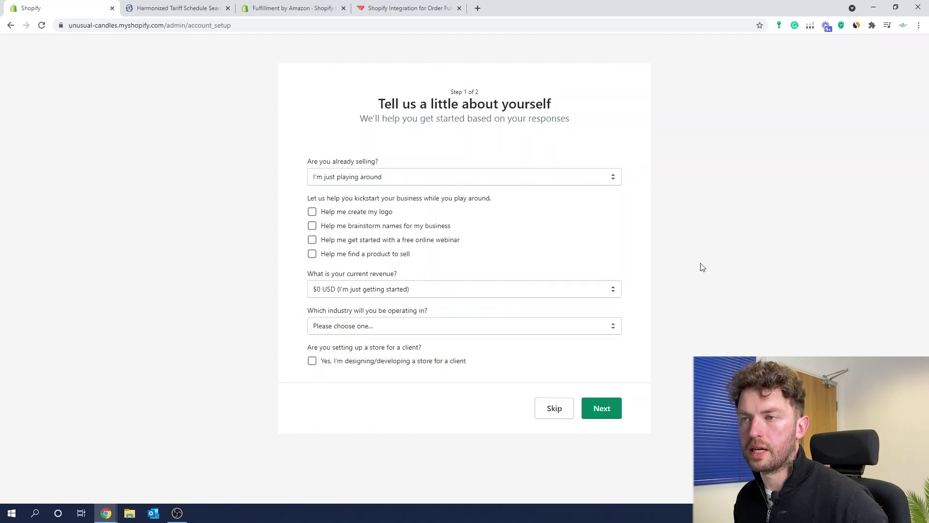
pyautogui.click(602, 324)
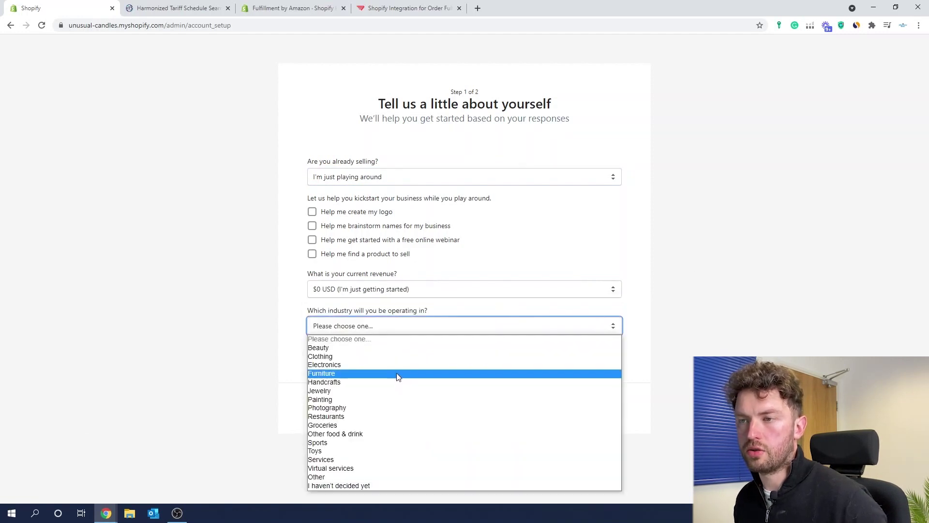
pyautogui.click(346, 477)
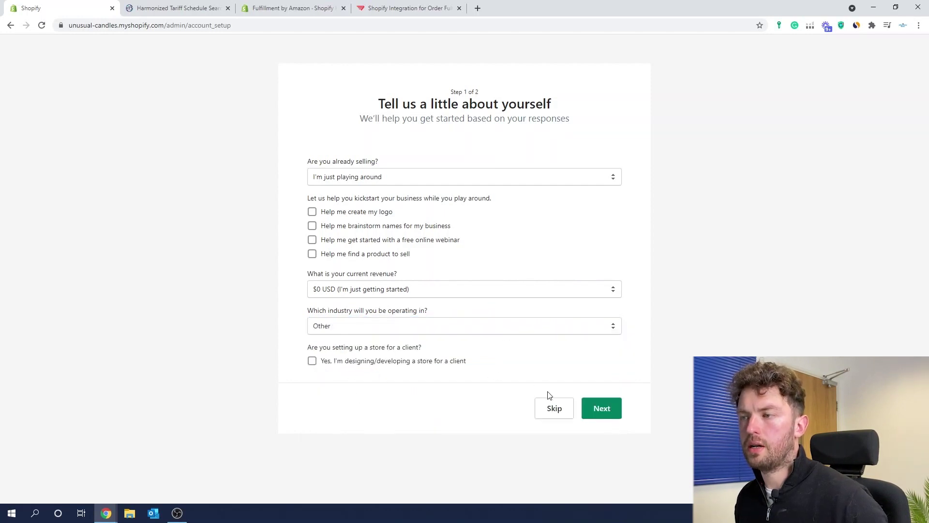
pyautogui.click(600, 414)
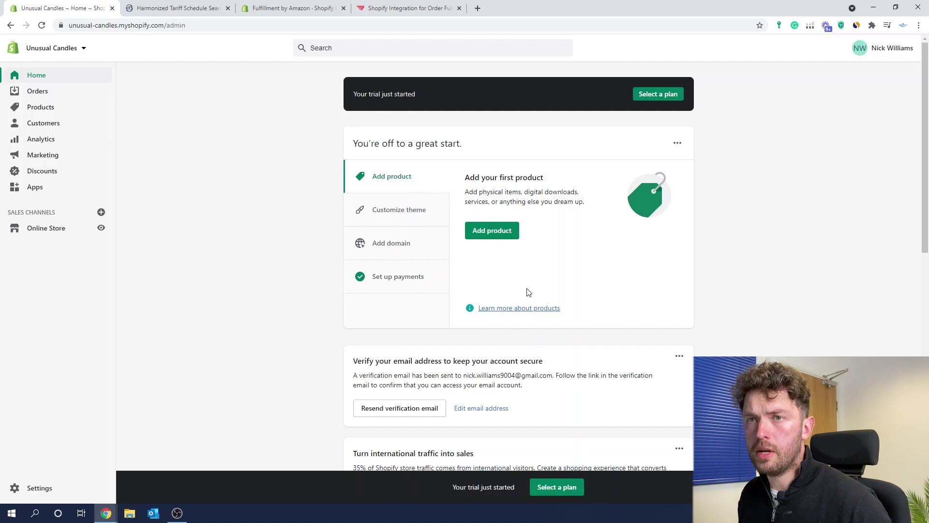
# Step: Start adding the store's first product and title it "6 Pack - Roast Beef Candles - Unusual Candles"
pyautogui.click(504, 237)
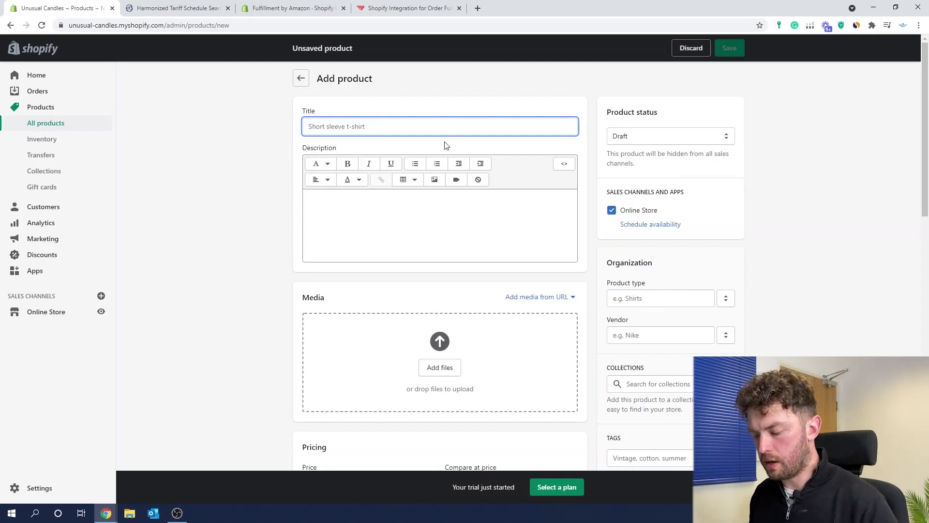
pyautogui.write('6 P')
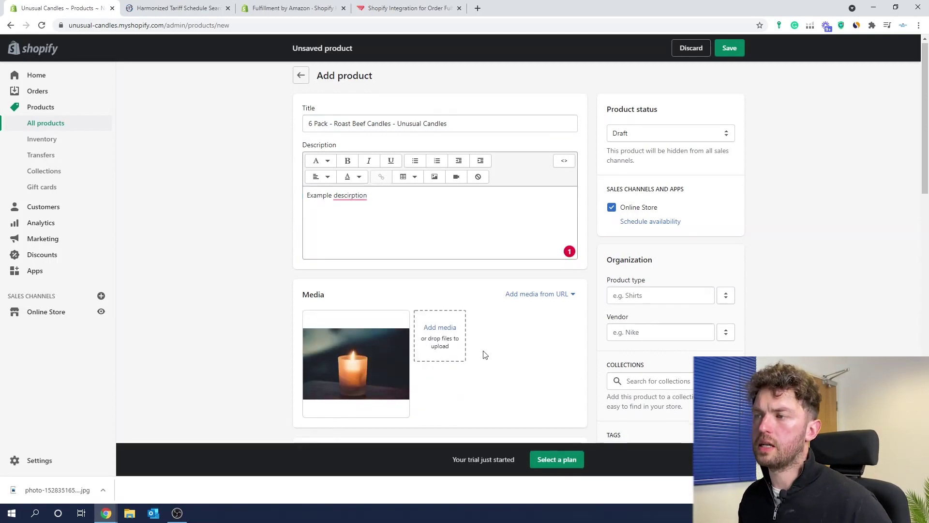
# Step: Set the product type to Candles and the vendor to Unusual Candles
pyautogui.scroll(-1, 485, 355)
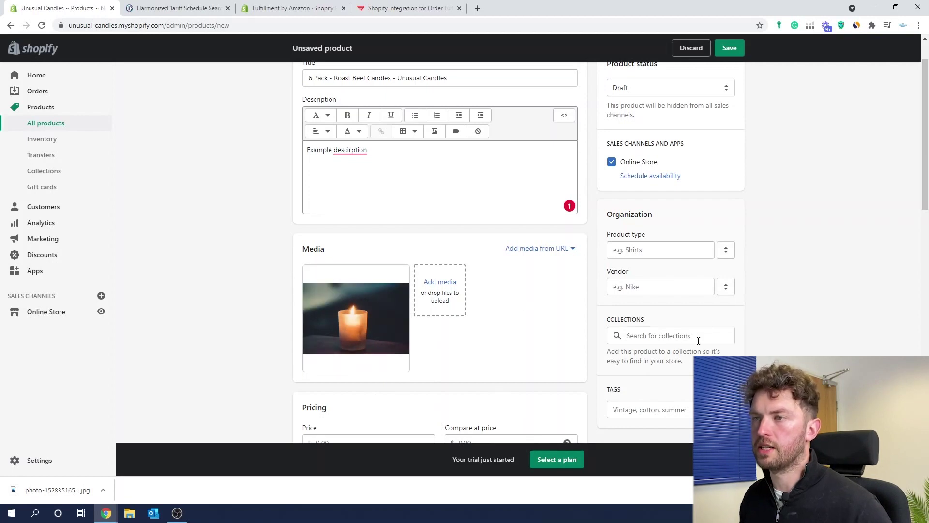
pyautogui.click(688, 253)
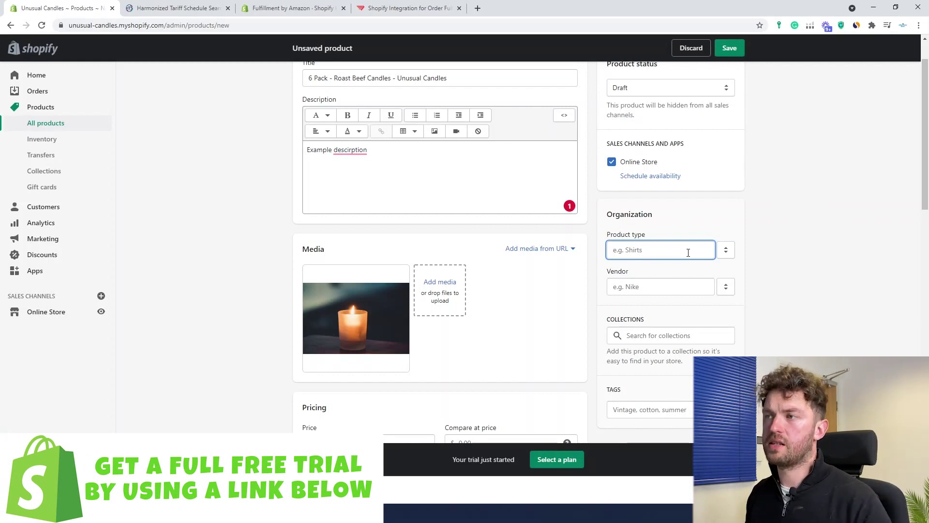
pyautogui.write('Candles')
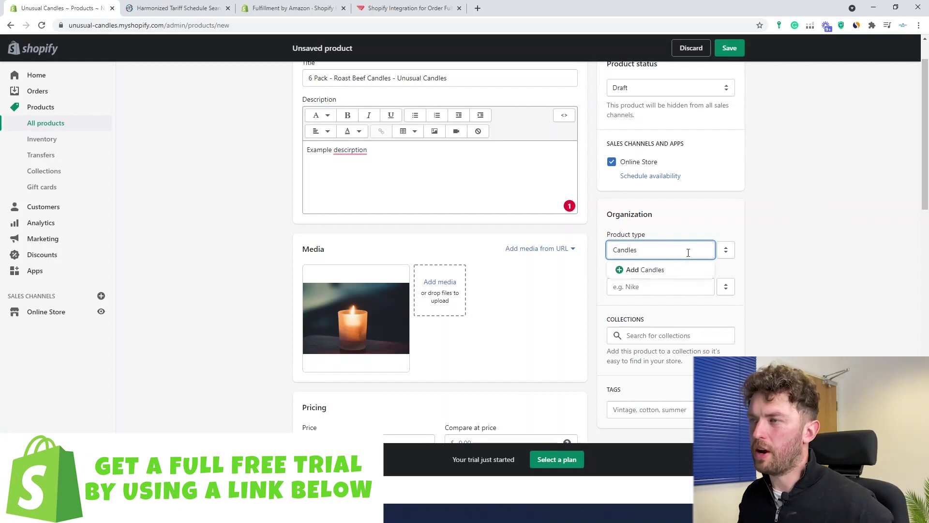
pyautogui.click(710, 225)
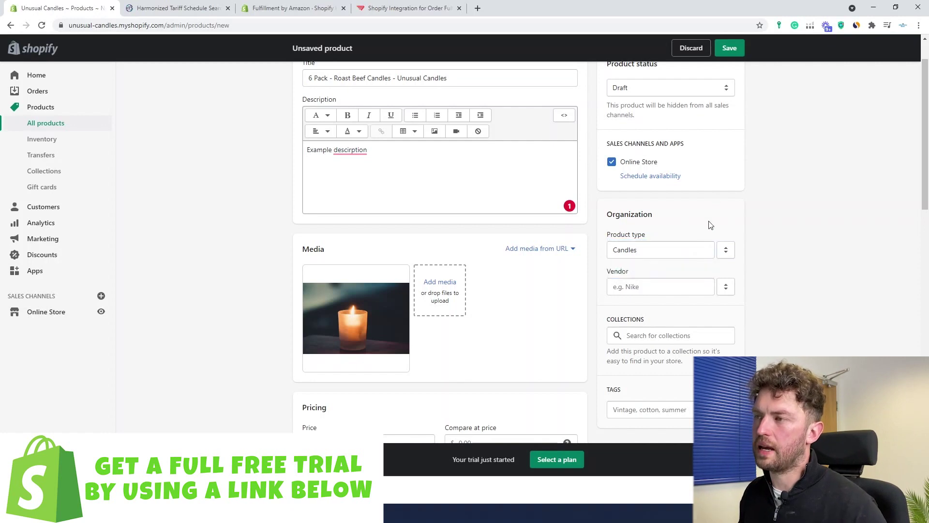
pyautogui.click(671, 285)
pyautogui.write('Unusual Candles')
pyautogui.press('Tab')
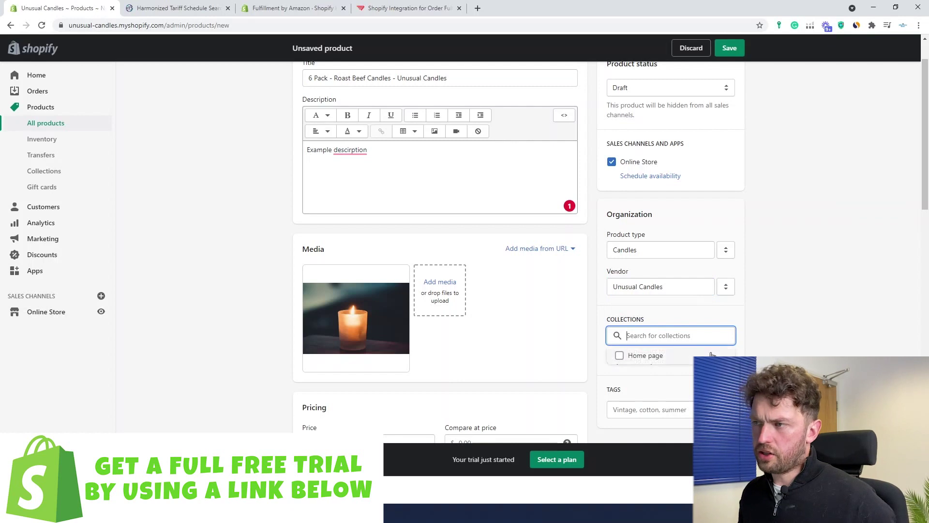
# Step: Enter Limited Edition in the collections search and add the product tags Roast Beef and Food Candles
pyautogui.write('Limited Edition')
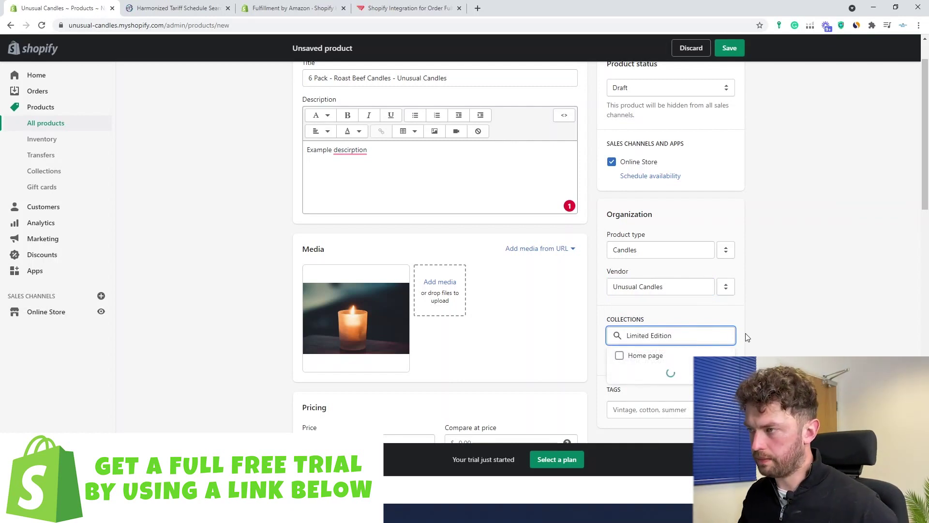
pyautogui.scroll(-1, 746, 333)
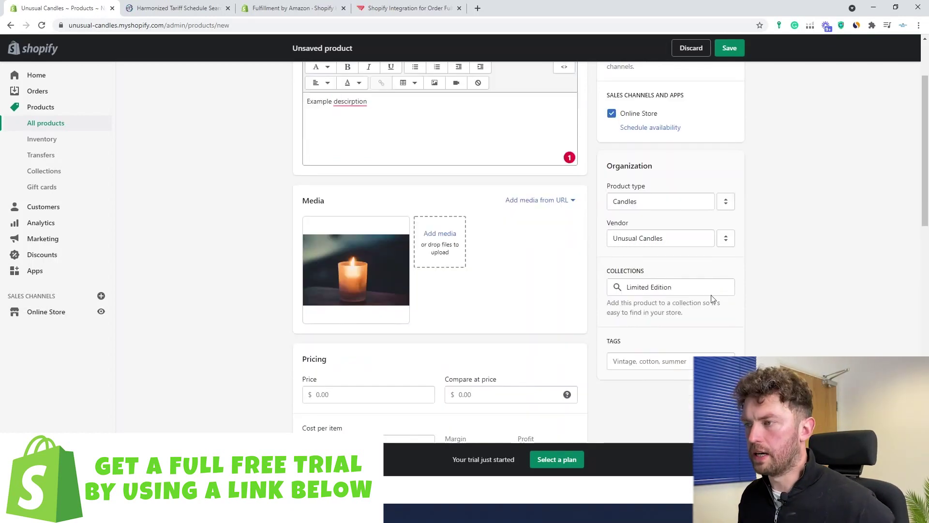
pyautogui.click(684, 361)
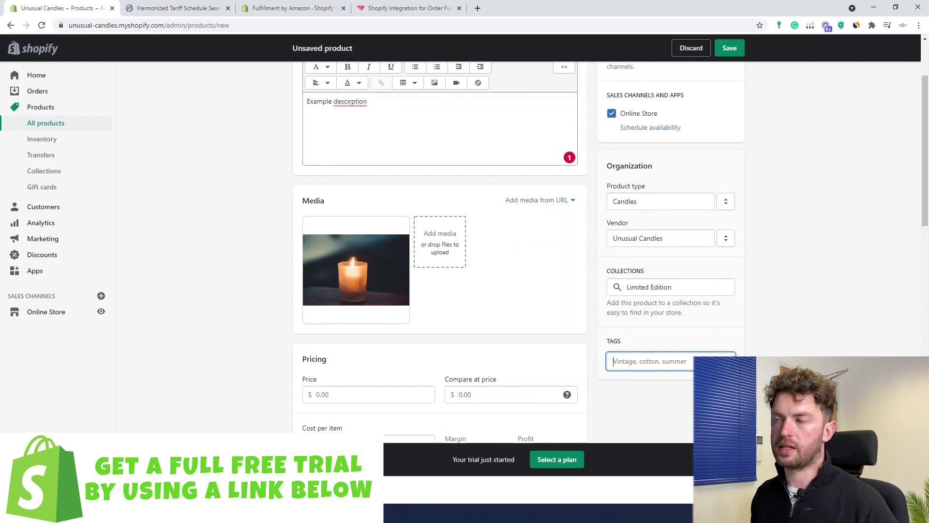
pyautogui.write('Roast Beef')
pyautogui.press('Return')
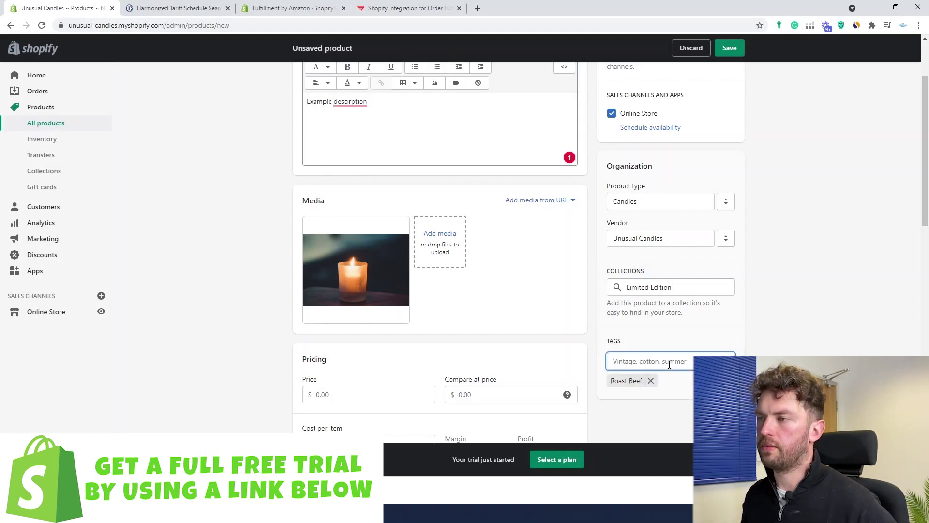
pyautogui.write('Food Candles')
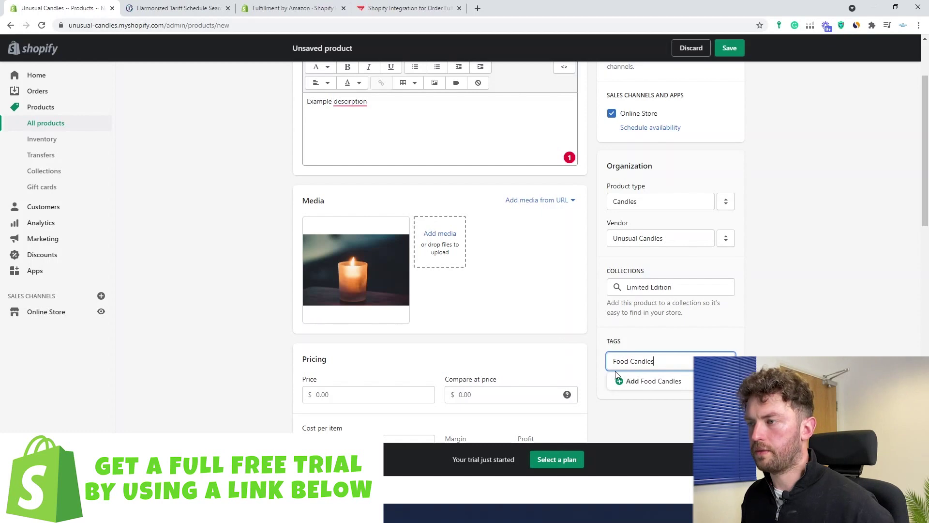
pyautogui.click(624, 382)
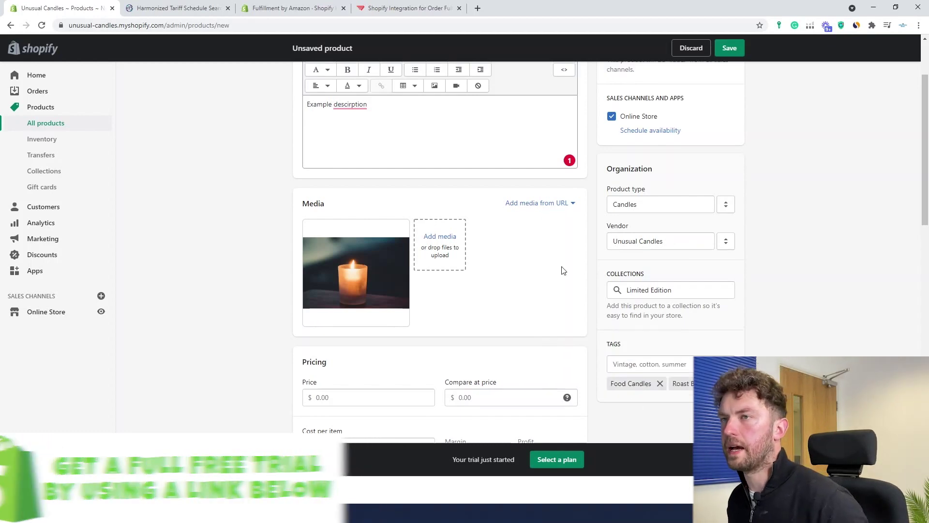
# Step: Correct the misspelled word in the product description so the text reads "Example description"
pyautogui.scroll(1, 560, 267)
pyautogui.scroll(1, 437, 162)
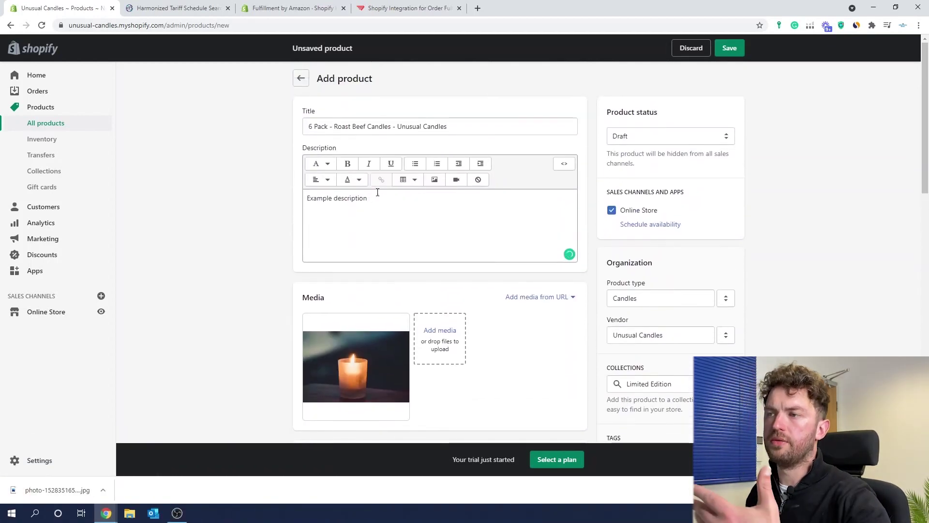
# Step: Set the product's price to $30.00 and its cost per item to $10.00
pyautogui.scroll(-5, 480, 245)
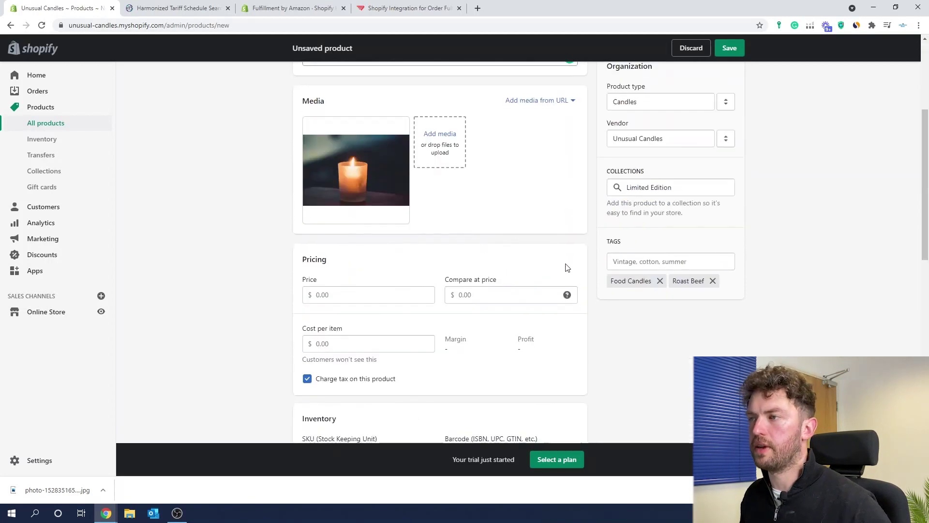
pyautogui.click(382, 250)
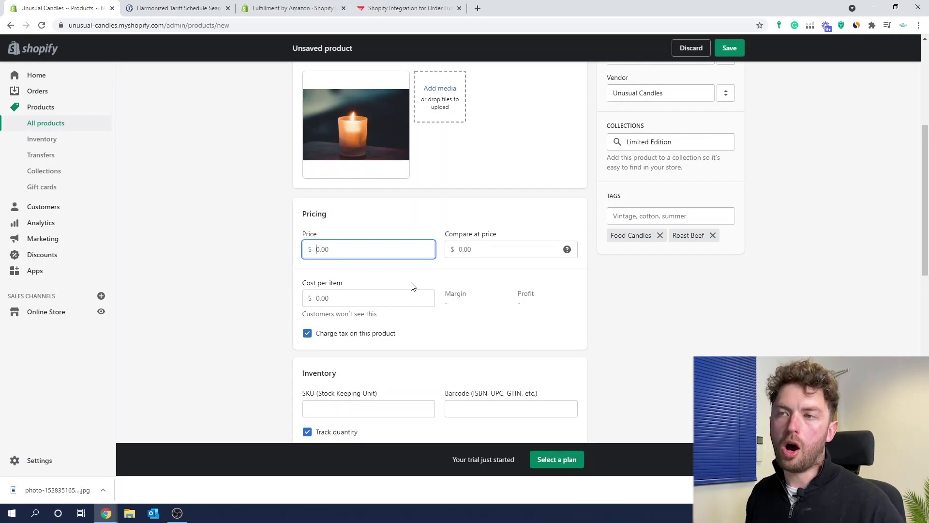
pyautogui.write('3')
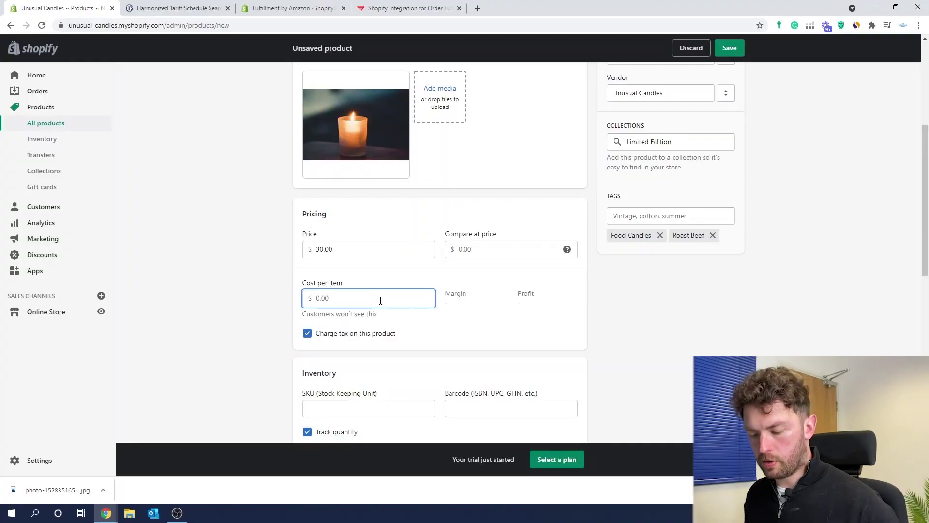
pyautogui.write('10')
pyautogui.click(535, 323)
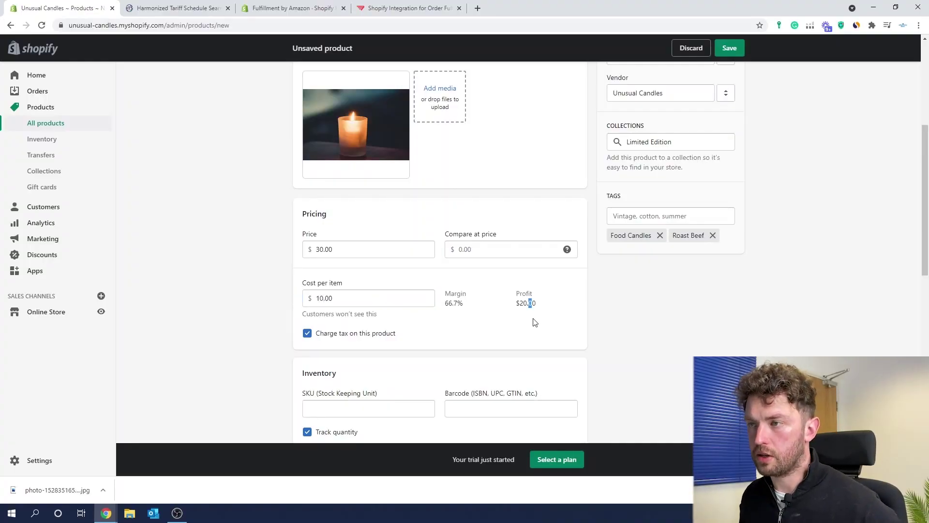
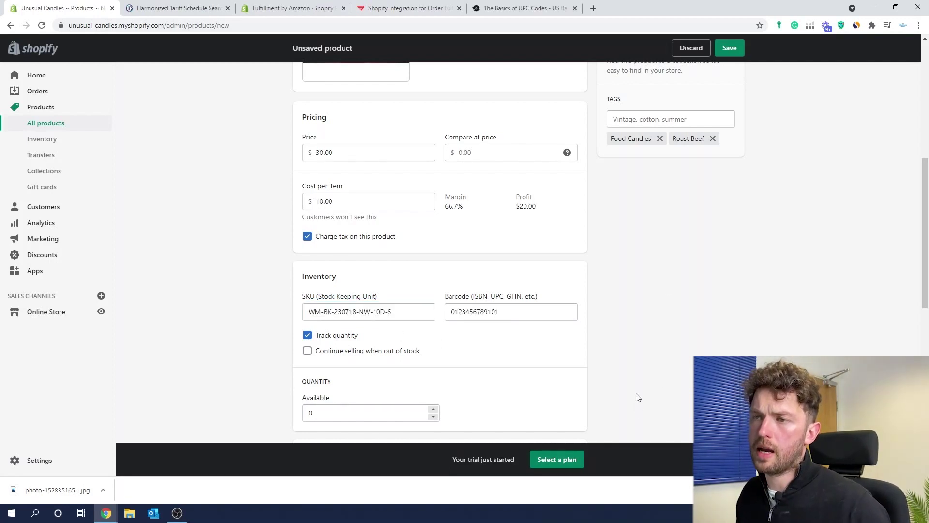
# Step: Review the product title and compare it with the SKU and barcode entries in the inventory section
pyautogui.scroll(7, 402, 314)
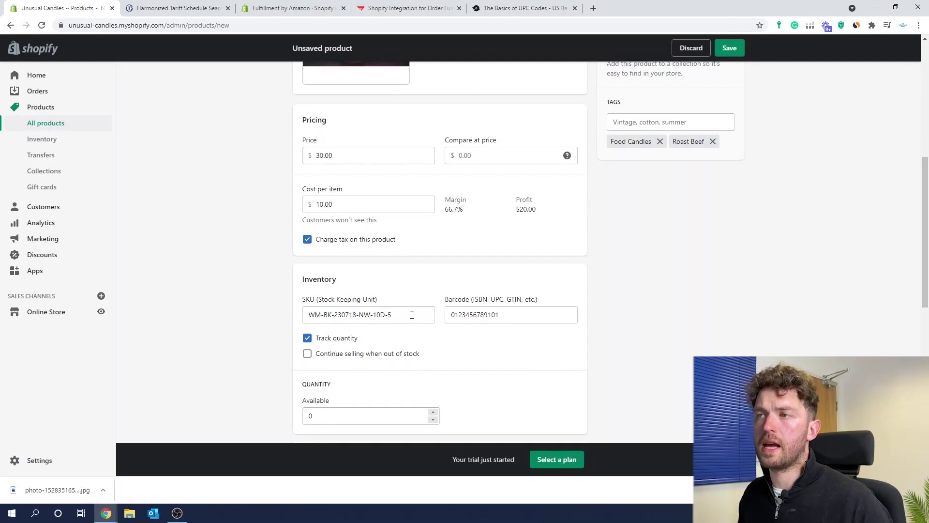
pyautogui.moveTo(450, 131); pyautogui.dragTo(309, 127)
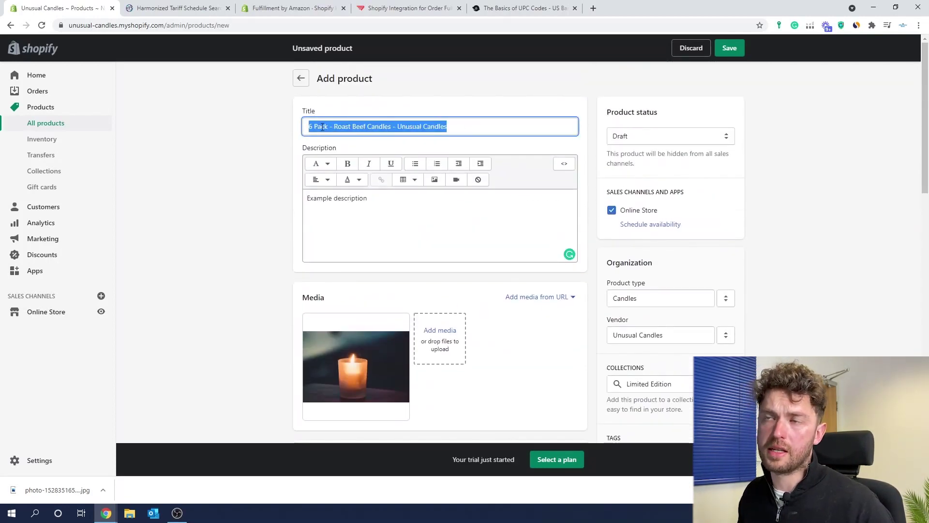
pyautogui.scroll(-2, 494, 306)
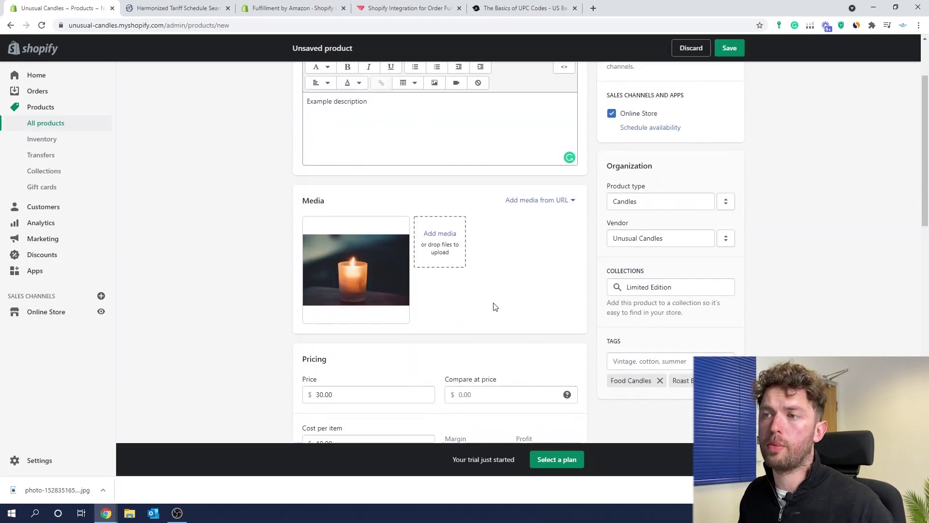
pyautogui.scroll(2, 494, 306)
pyautogui.scroll(-10, 494, 306)
pyautogui.moveTo(409, 214); pyautogui.dragTo(308, 217)
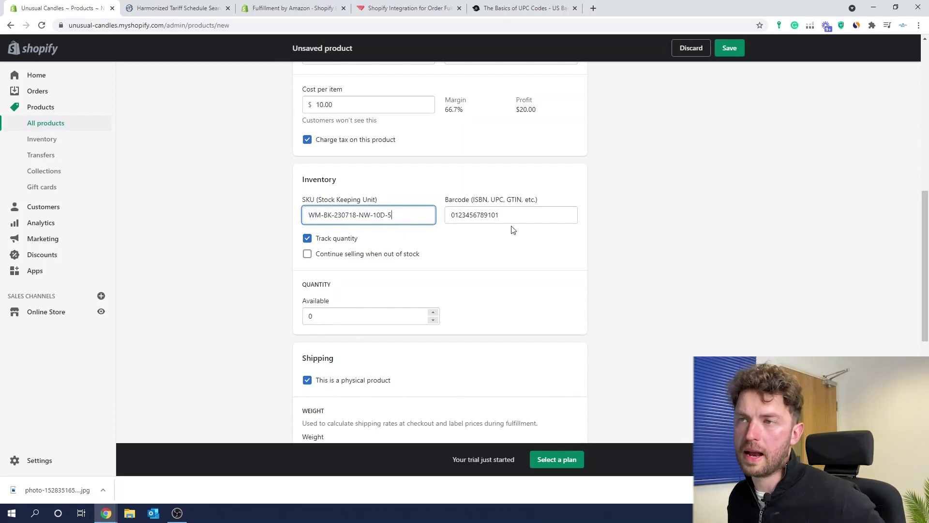
pyautogui.click(539, 213)
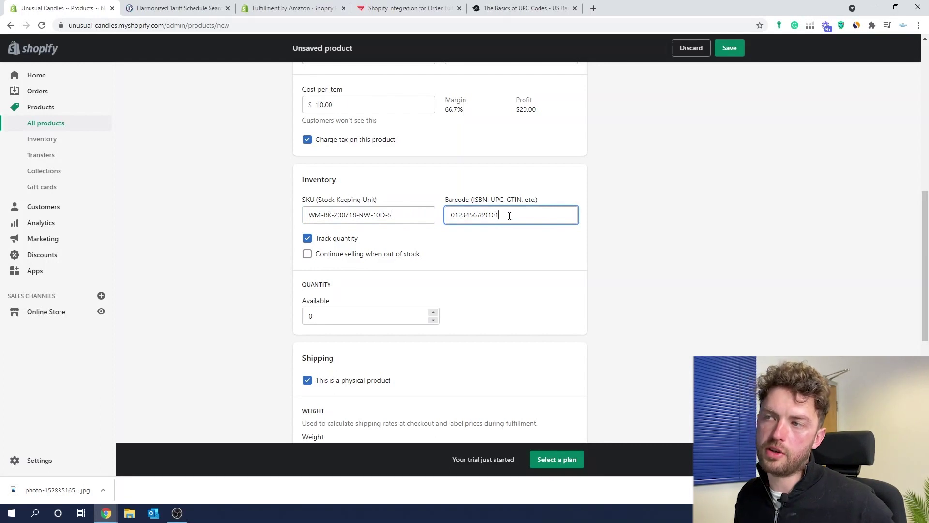
pyautogui.moveTo(510, 216); pyautogui.dragTo(445, 208)
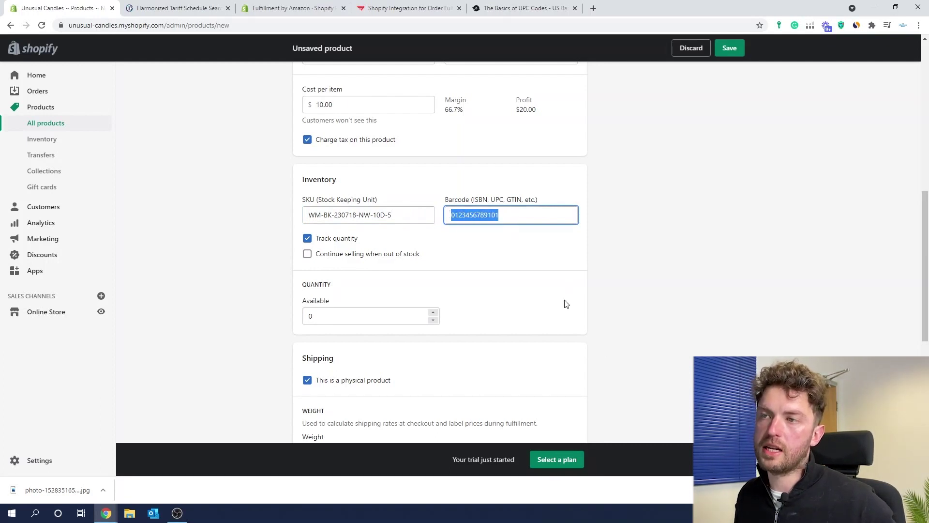
# Step: Try an available quantity of 10 for the product and clear the entry again
pyautogui.click(533, 228)
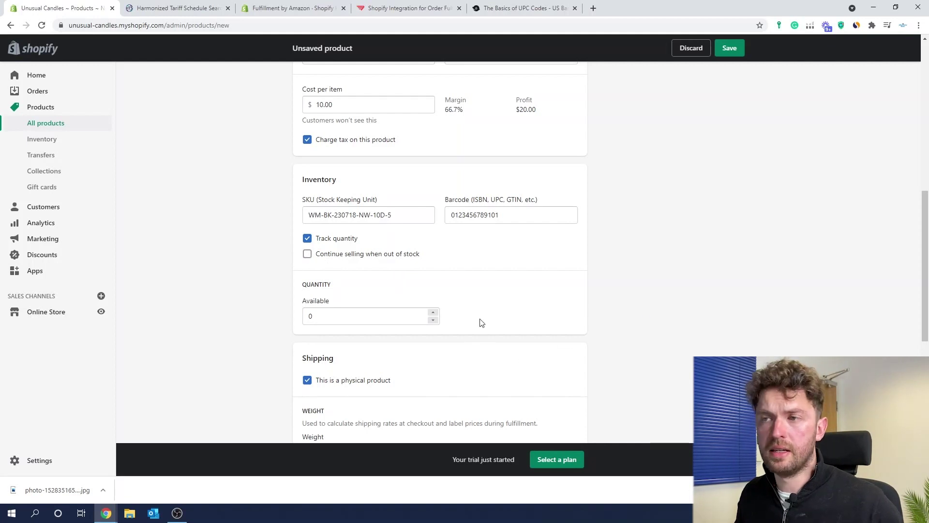
pyautogui.scroll(-1, 443, 300)
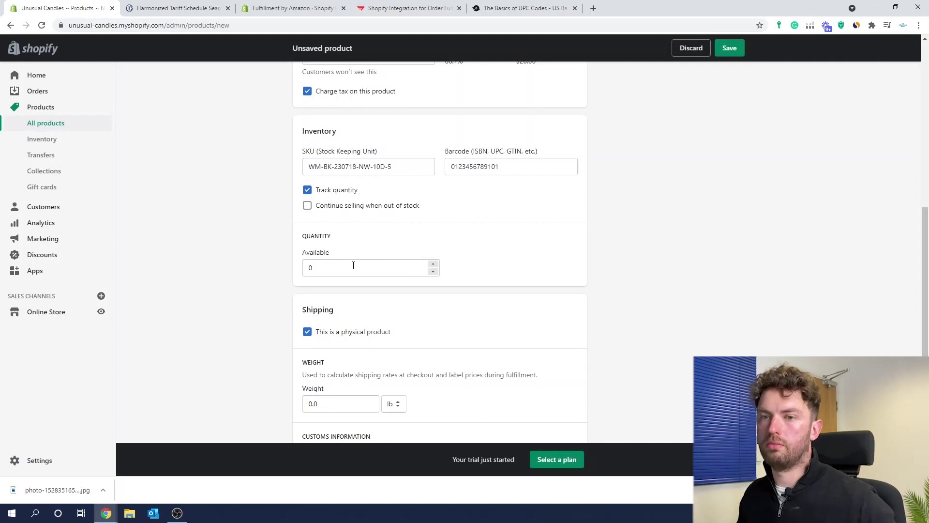
pyautogui.moveTo(355, 267); pyautogui.dragTo(317, 257)
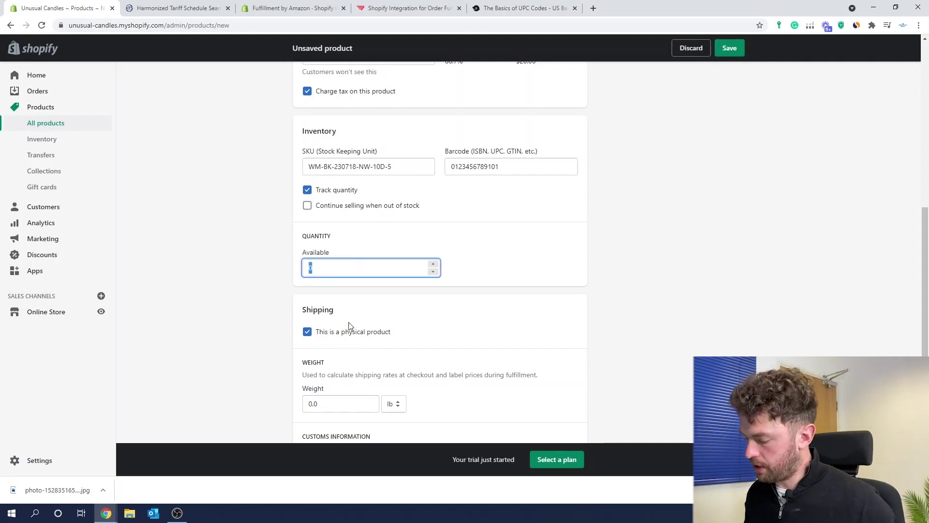
pyautogui.write('10')
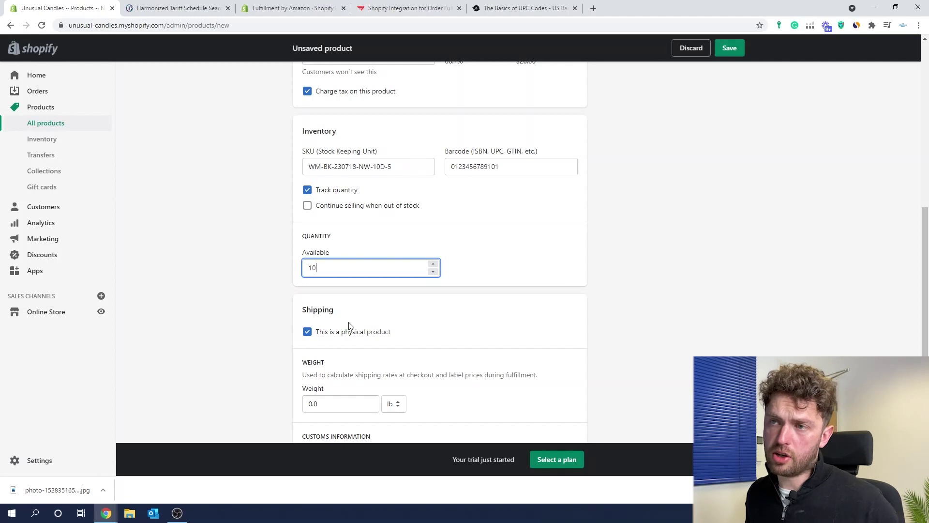
pyautogui.press('BackSpace')
pyautogui.press('BackSpace')
pyautogui.press('BackSpace')
pyautogui.press('BackSpace')
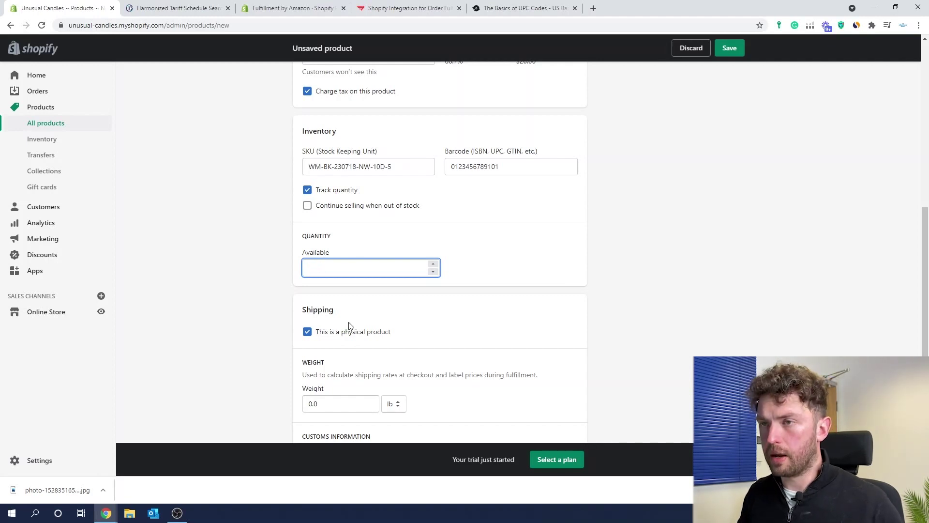
pyautogui.click(567, 304)
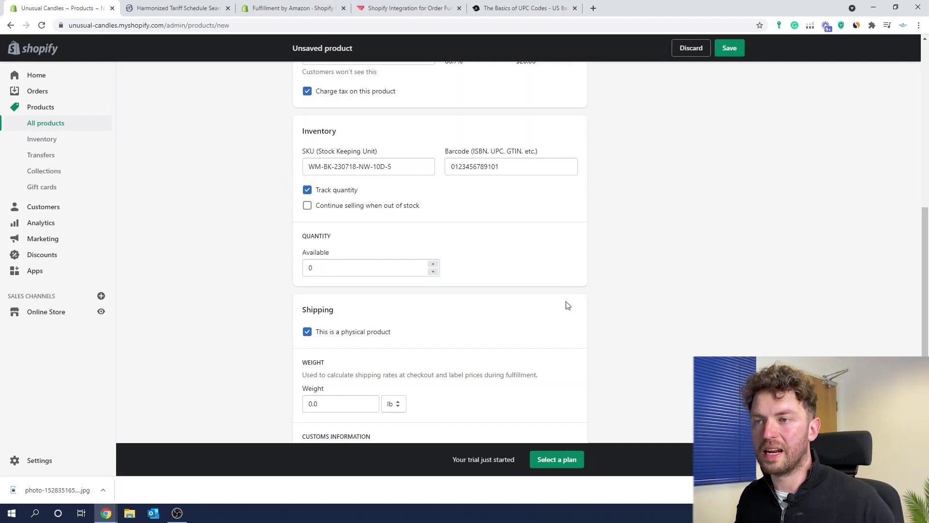
# Step: Set the product's shipping weight to 5.0 lb
pyautogui.scroll(-3, 536, 292)
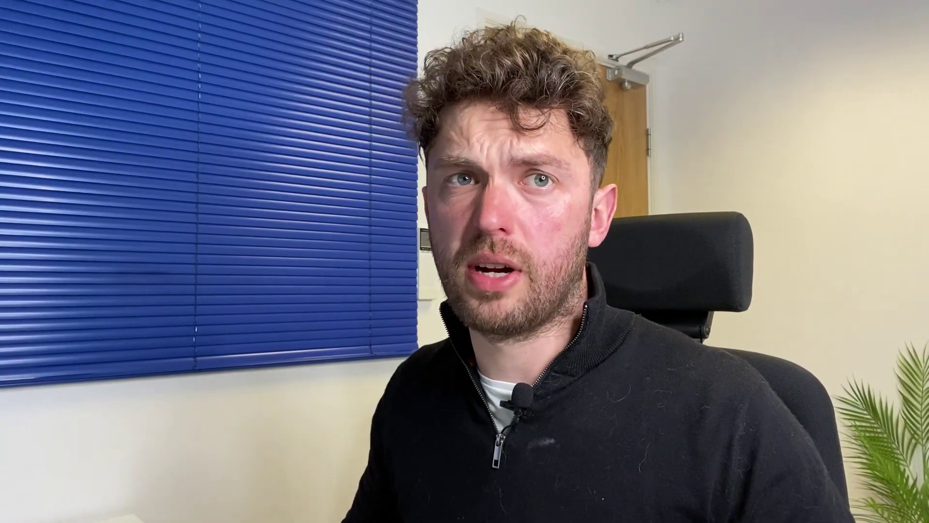
pyautogui.press('Tab')
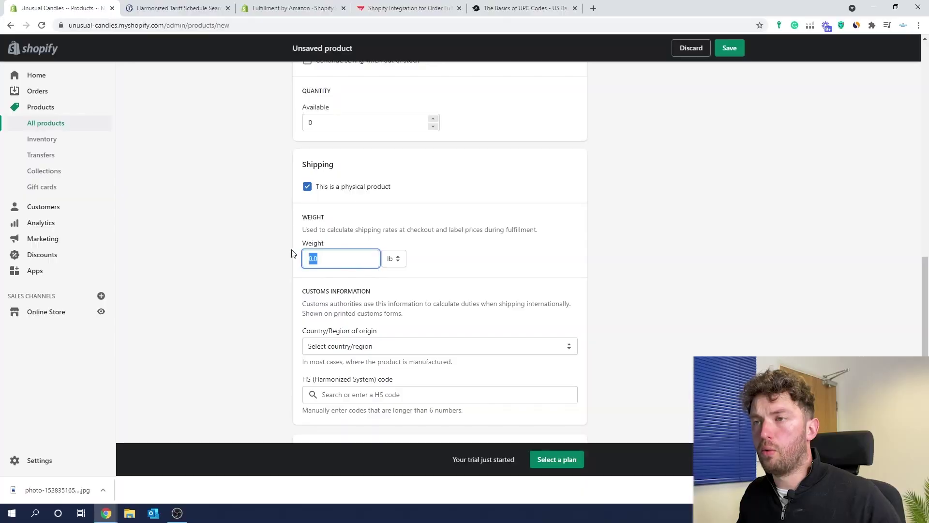
pyautogui.write('5.0')
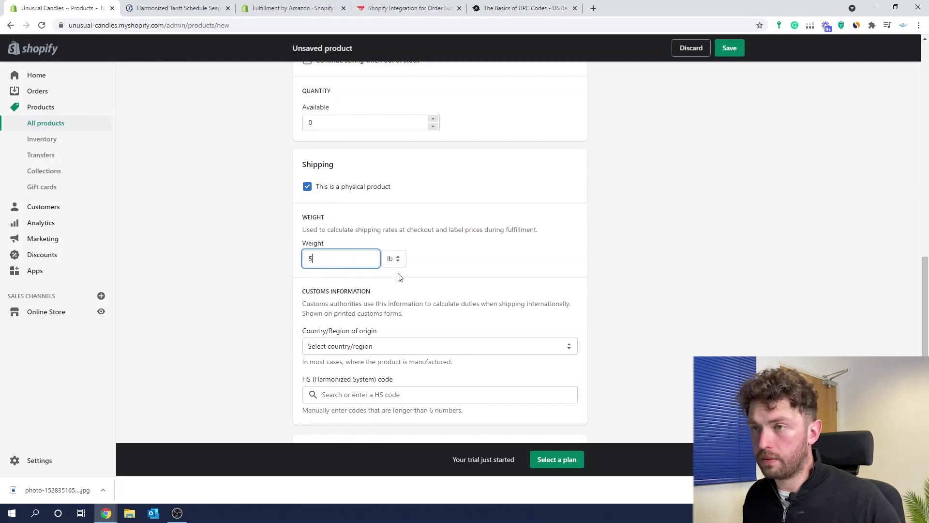
pyautogui.click(418, 289)
# Step: Set the country/region of origin in the customs information to United States
pyautogui.scroll(-2, 529, 290)
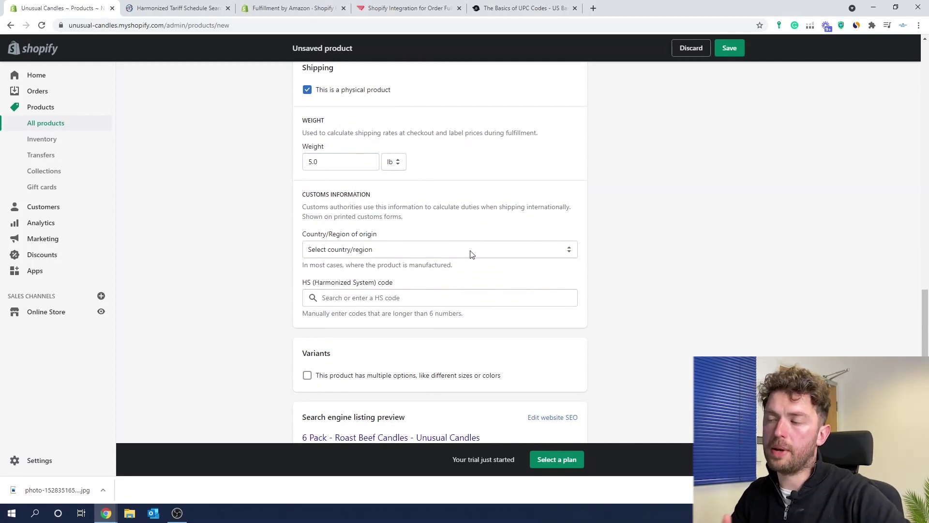
pyautogui.click(546, 250)
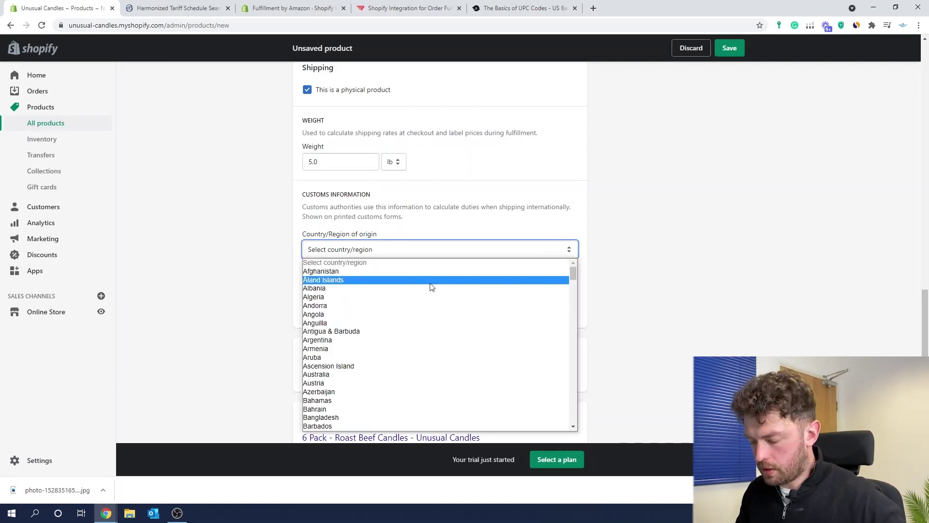
pyautogui.write('u')
pyautogui.scroll(-2, 435, 296)
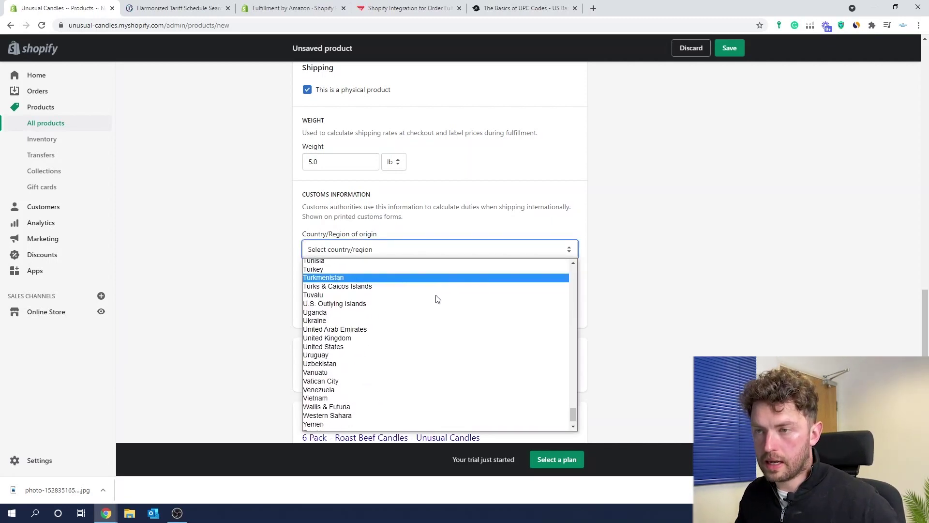
pyautogui.click(354, 347)
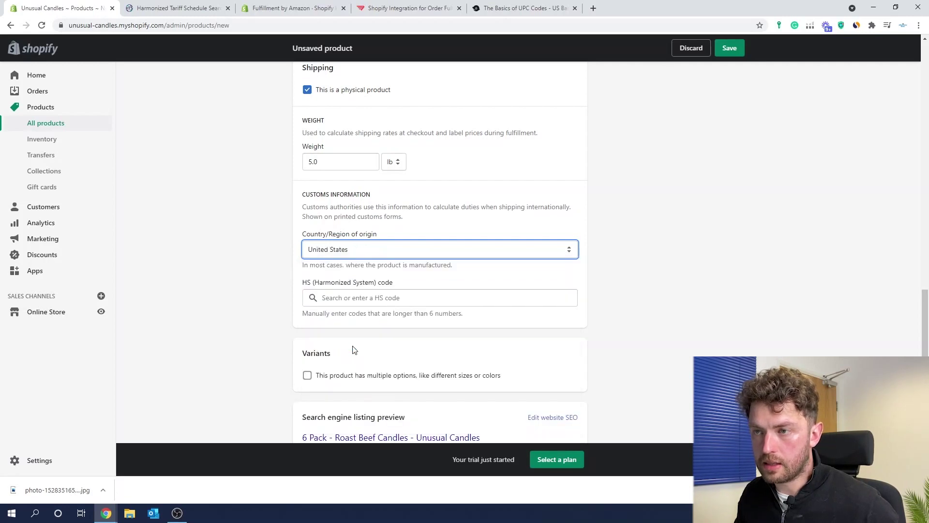
pyautogui.click(697, 289)
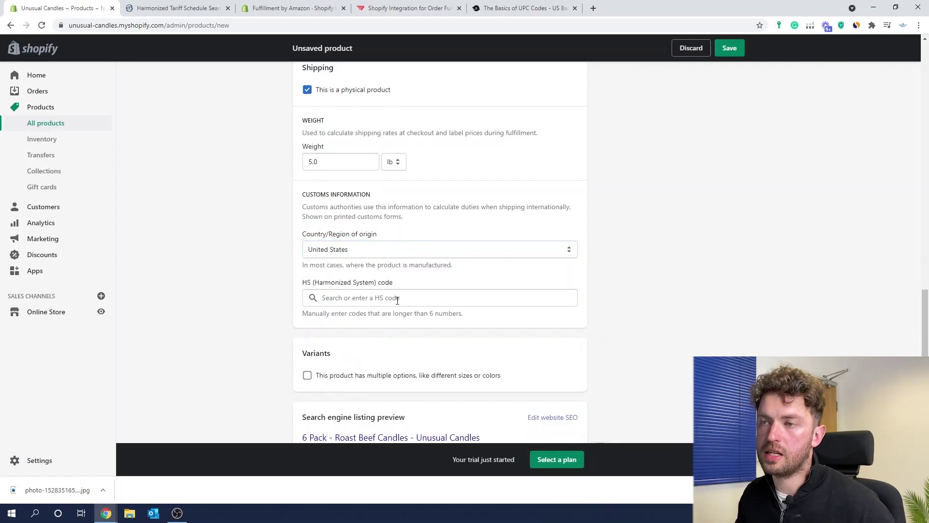
# Step: Search the Harmonized Tariff Schedule site for candles and copy the heading code for "Candles, tapers and the like"
pyautogui.click(171, 8)
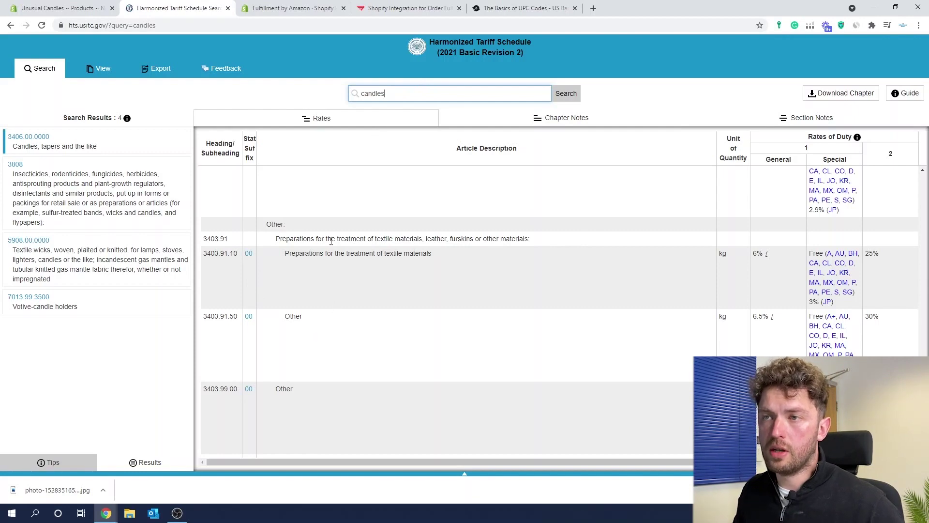
pyautogui.press('Return')
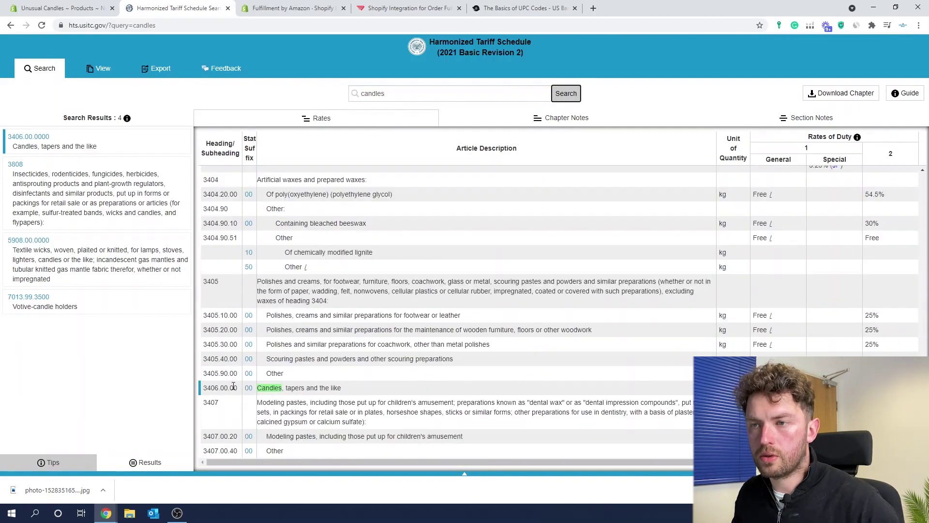
pyautogui.moveTo(237, 387); pyautogui.dragTo(203, 388)
pyautogui.hotkey('ctrl', 'c')
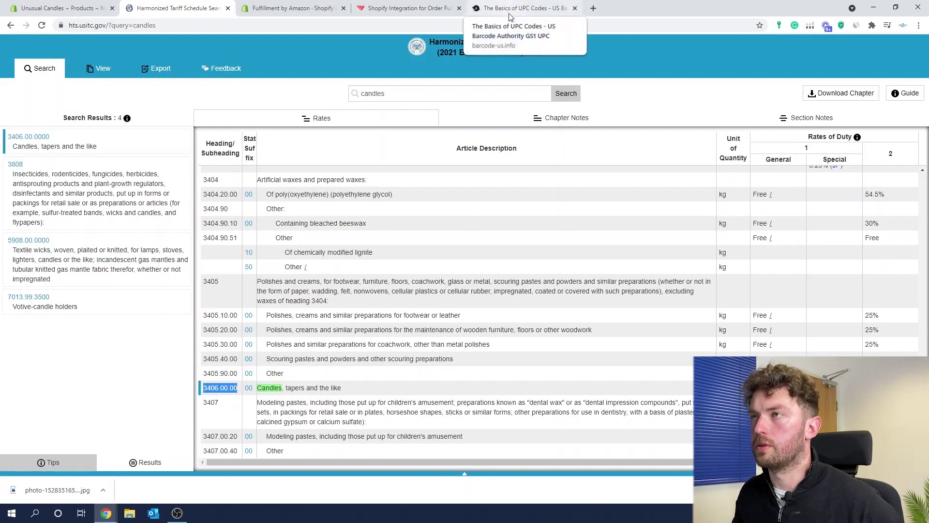
# Step: Return to the Shopify product form and paste 3406.00.00 as the HS (Harmonized System) code
pyautogui.click(61, 8)
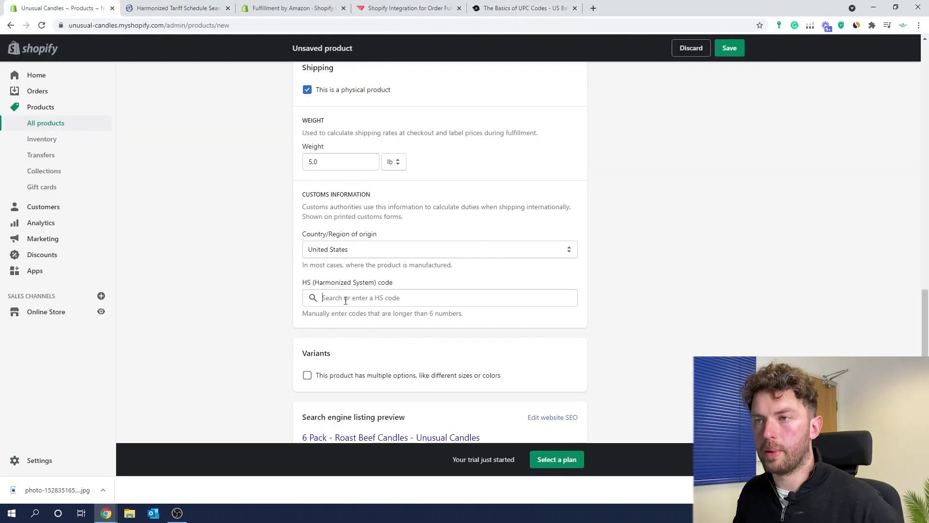
pyautogui.click(345, 299)
pyautogui.hotkey('ctrl', 'v')
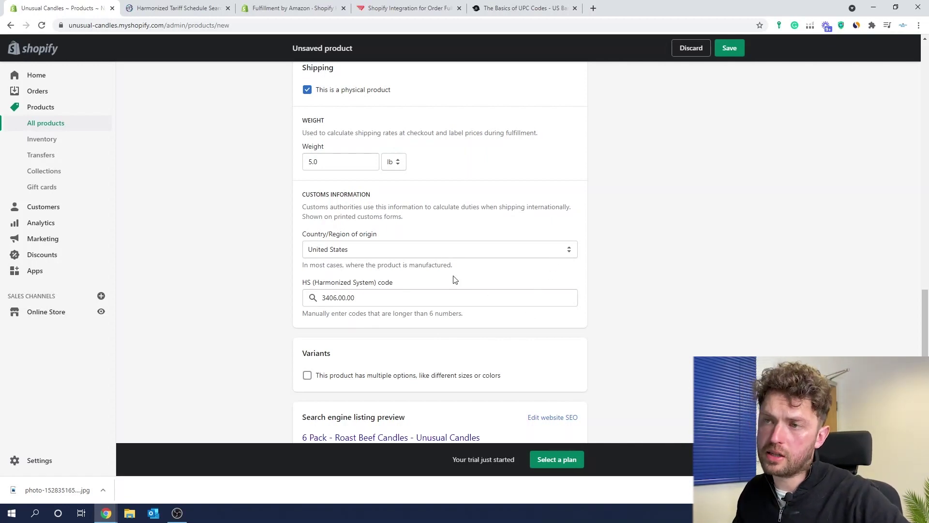
pyautogui.scroll(1, 363, 346)
pyautogui.scroll(-1, 496, 271)
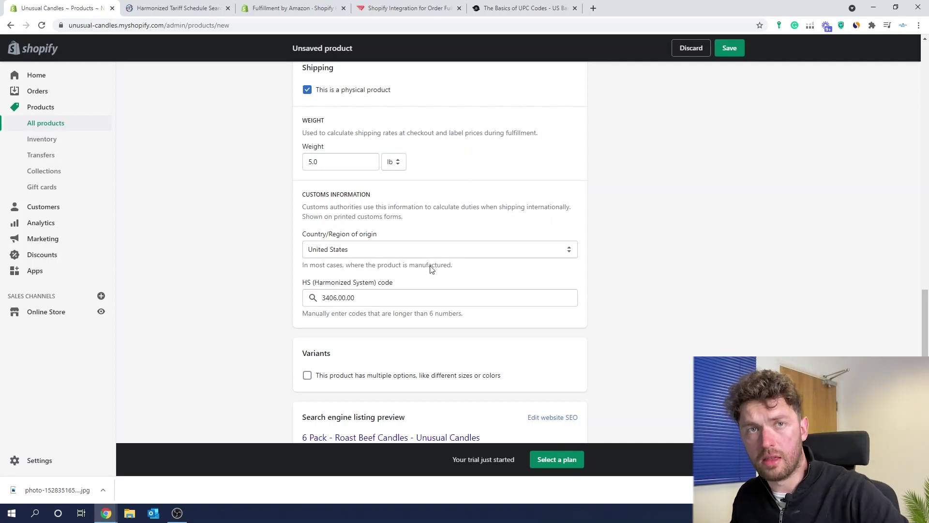
# Step: Try enabling multiple options for the product, look at the Size option, and disable the variants again
pyautogui.scroll(-2, 428, 266)
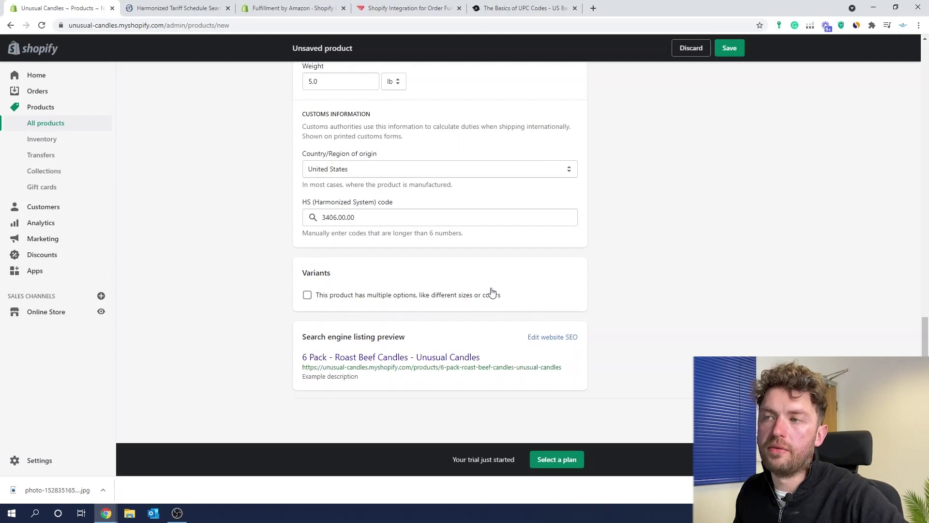
pyautogui.scroll(15, 339, 219)
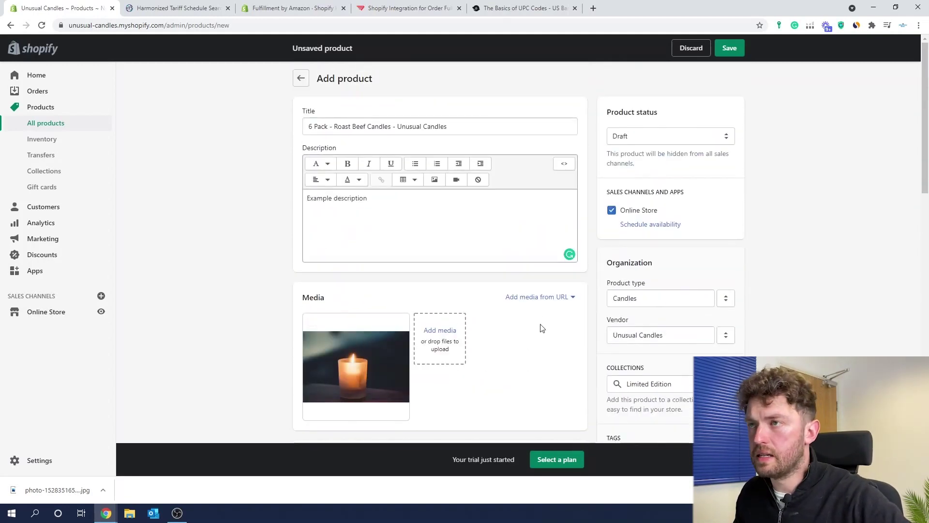
pyautogui.scroll(-4, 541, 326)
pyautogui.scroll(-12, 342, 203)
pyautogui.scroll(-2, 343, 207)
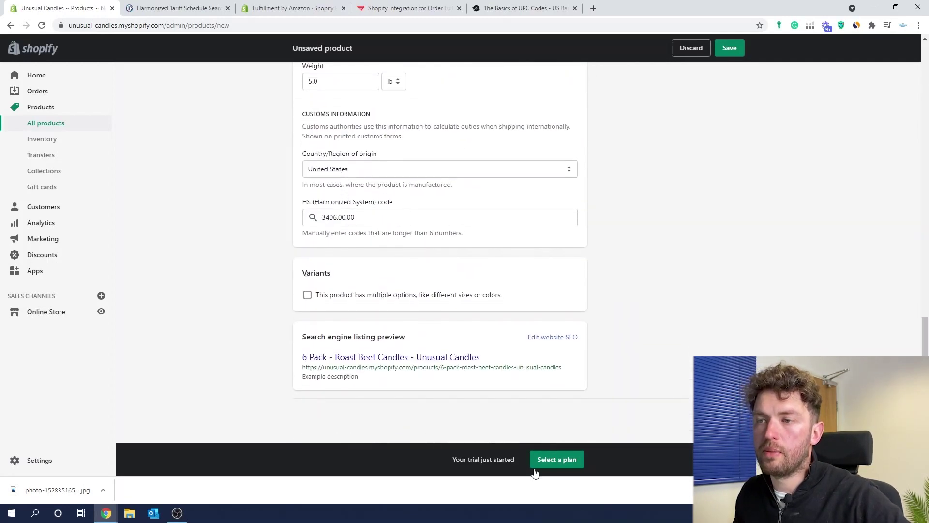
pyautogui.click(309, 296)
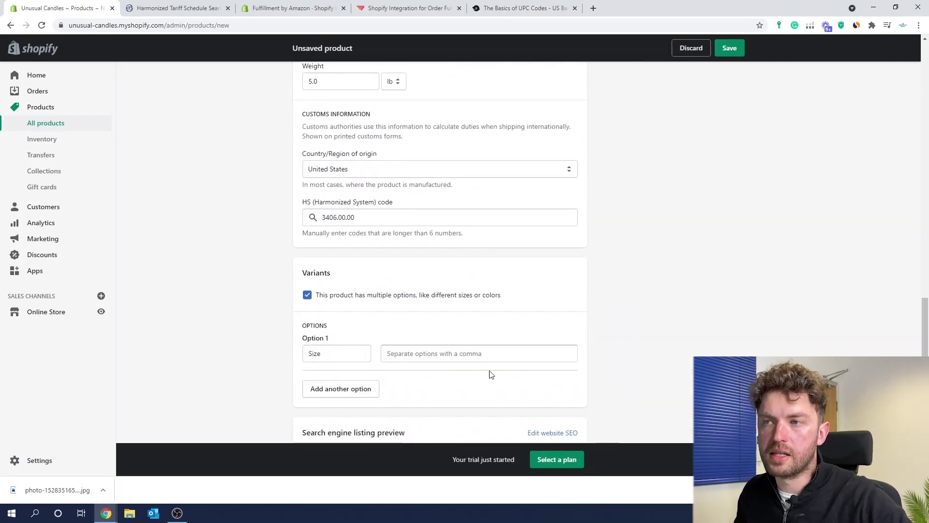
pyautogui.scroll(-1, 543, 343)
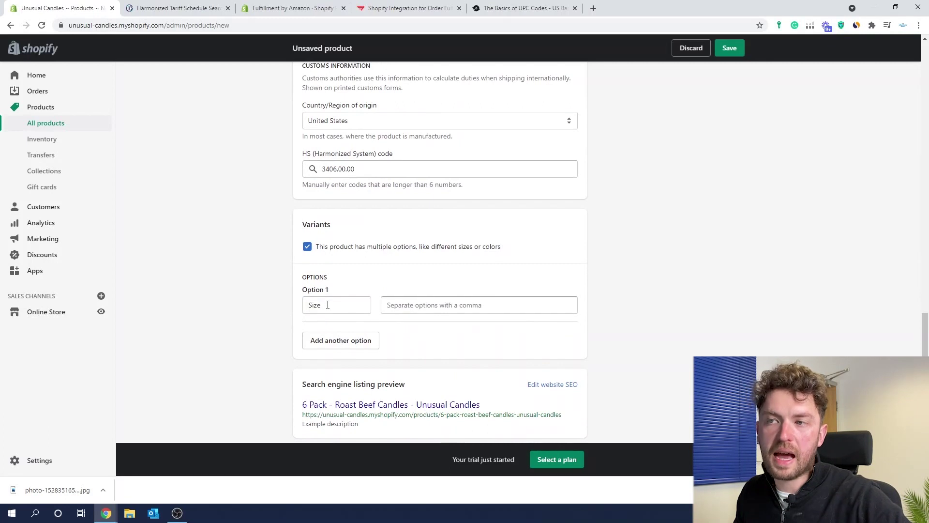
pyautogui.click(330, 305)
pyautogui.click(474, 399)
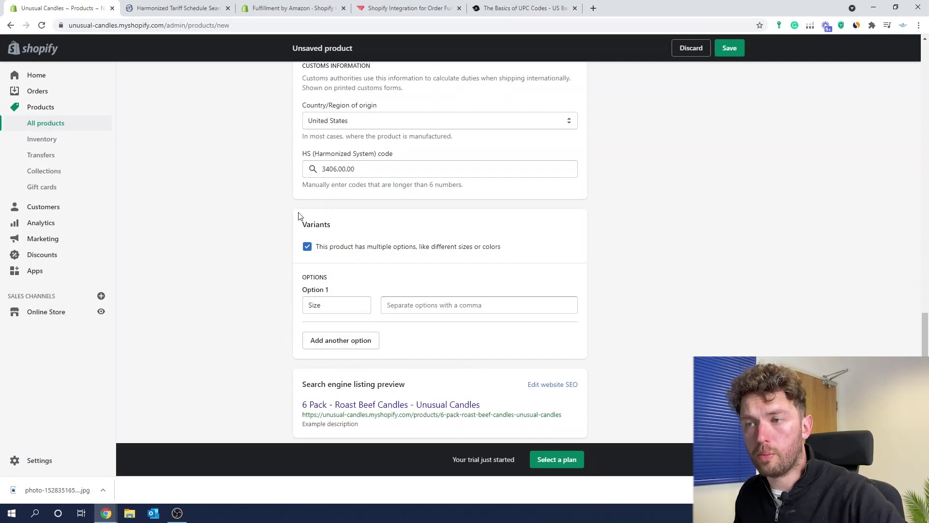
pyautogui.click(307, 247)
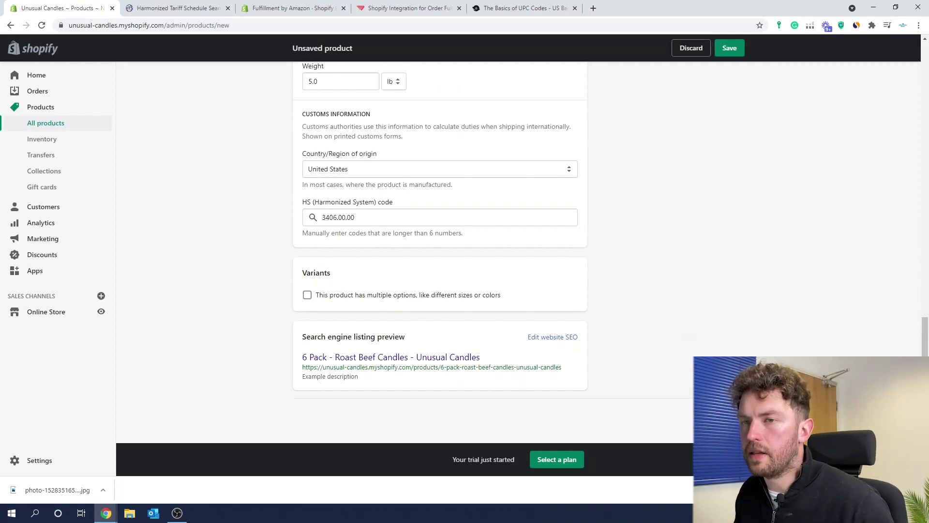
# Step: Edit the search engine listing and replace its description with "Roast Beef Candles" copied from the page title
pyautogui.click(547, 343)
pyautogui.scroll(-2, 552, 360)
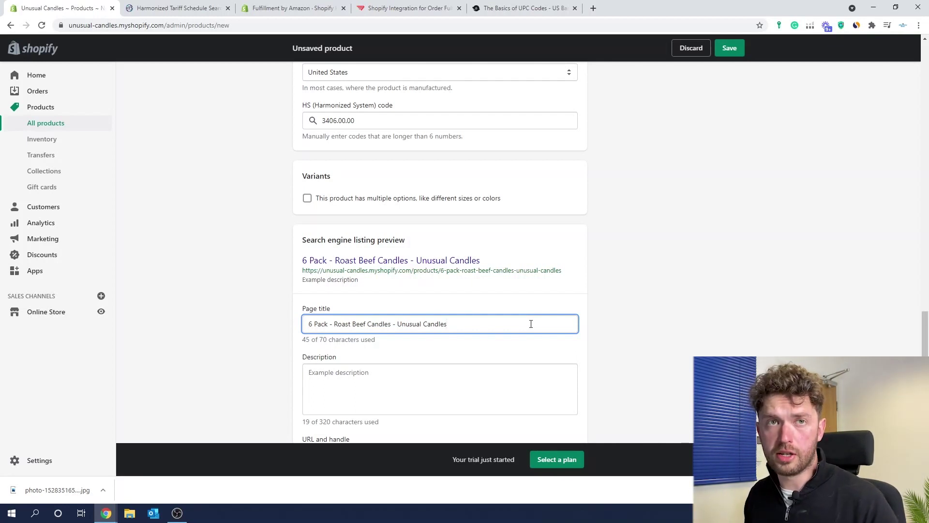
pyautogui.doubleClick(387, 323)
pyautogui.click(390, 327)
pyautogui.moveTo(393, 325); pyautogui.dragTo(333, 324)
pyautogui.hotkey('ctrl', 'c')
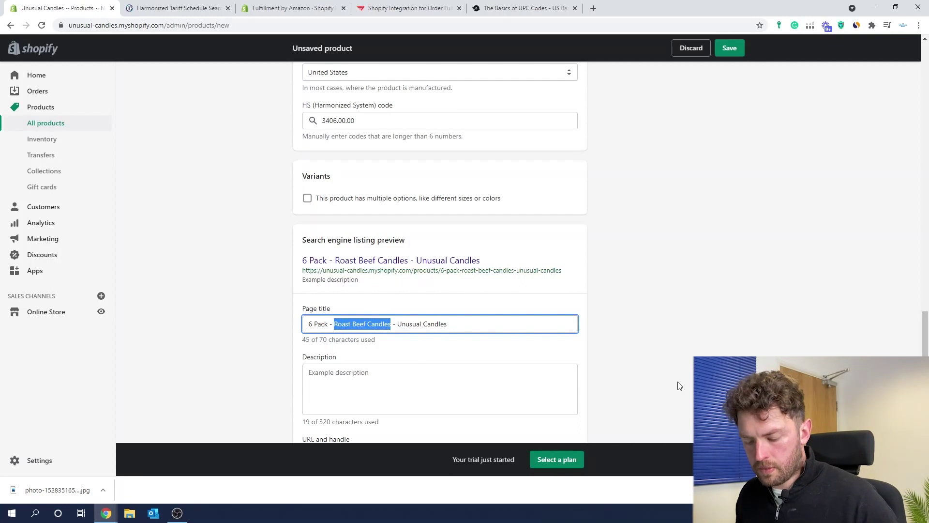
pyautogui.click(502, 409)
pyautogui.hotkey('ctrl', 'v')
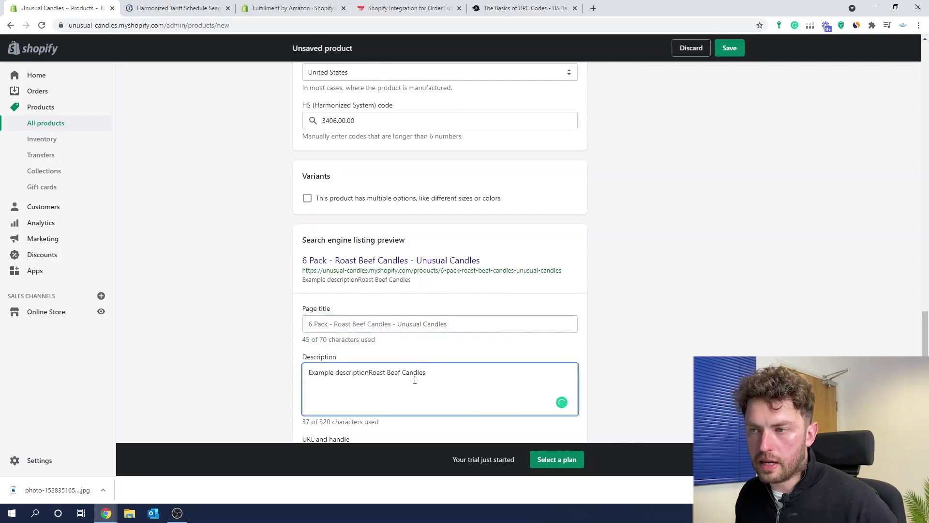
pyautogui.moveTo(371, 372); pyautogui.dragTo(307, 378)
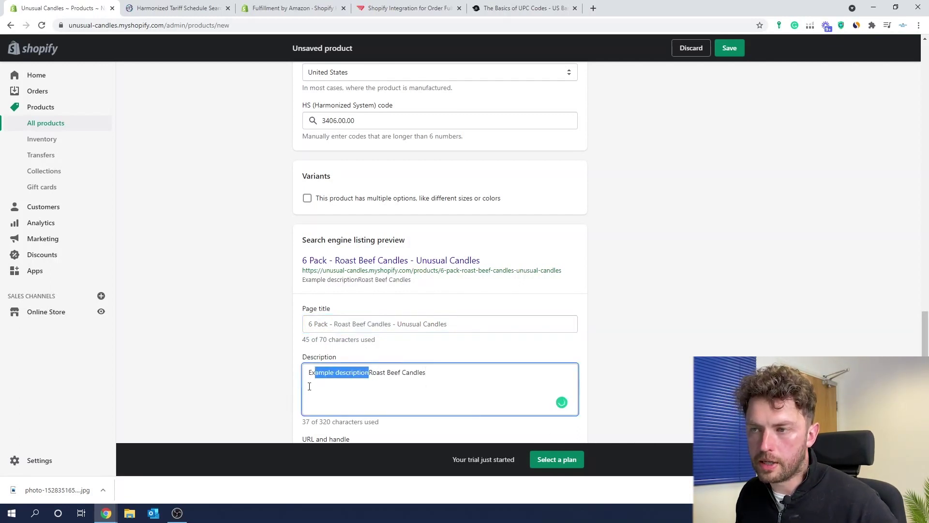
pyautogui.press('BackSpace')
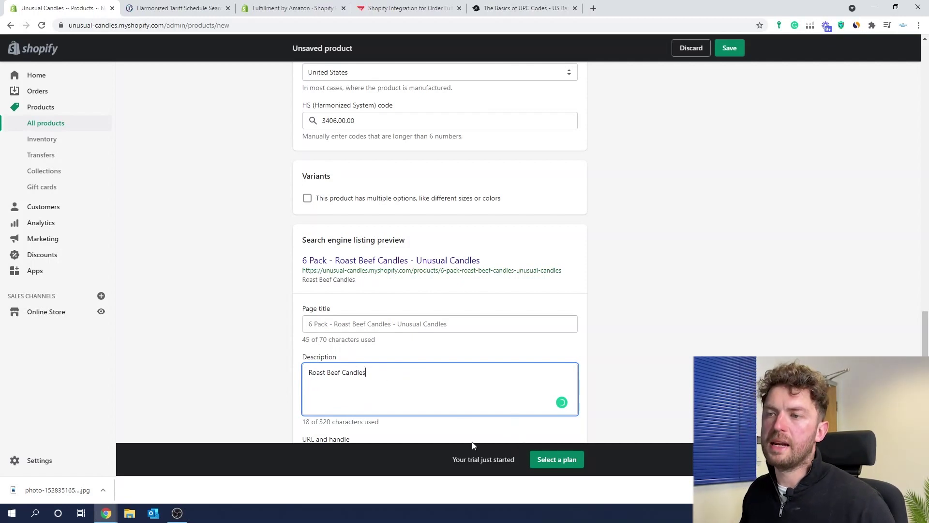
# Step: Check the roast-beef-candles part of the product's URL handle and save the product
pyautogui.scroll(-2, 450, 399)
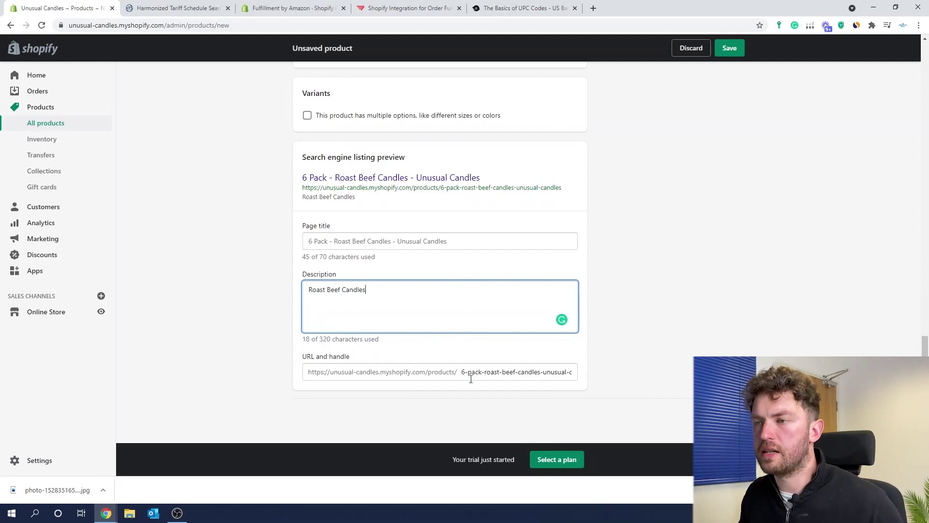
pyautogui.moveTo(463, 373); pyautogui.dragTo(541, 374)
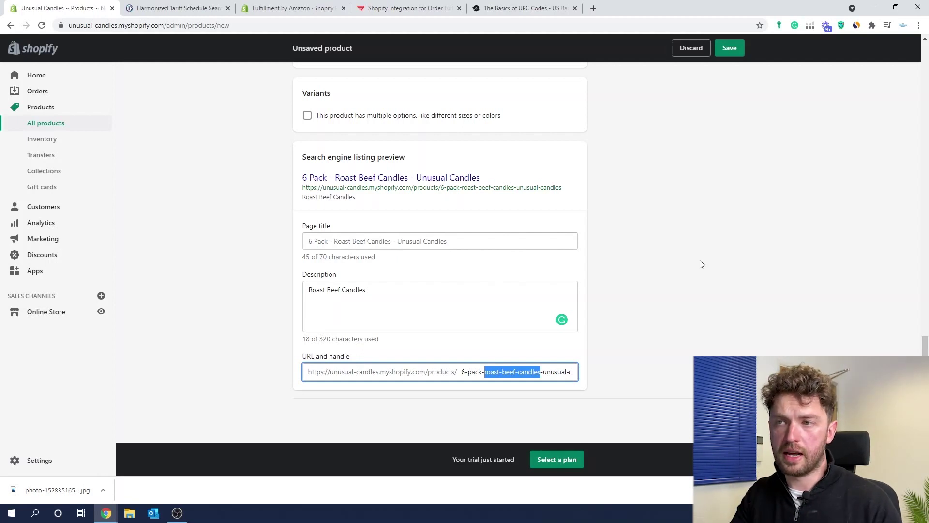
pyautogui.hotkey('ctrl', 's')
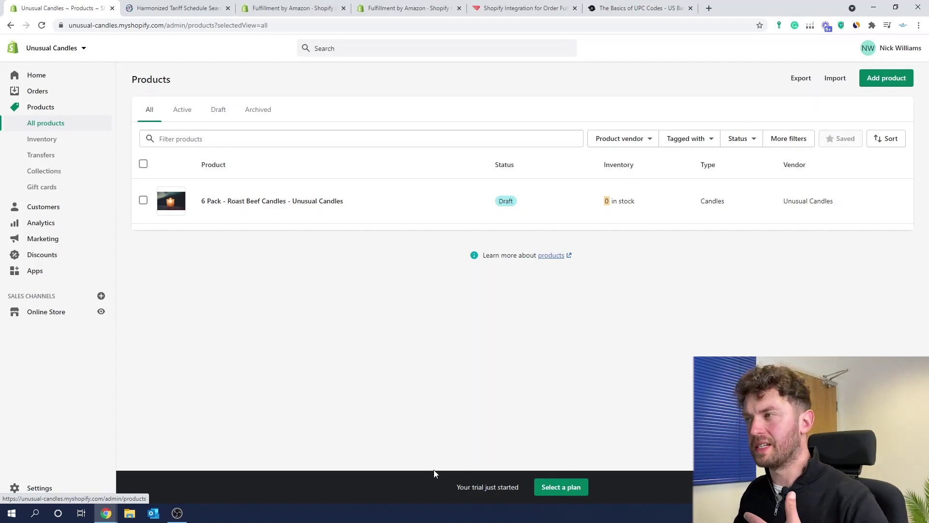
# Step: Switch to the Fulfillment by Amazon help article and read its regional account requirements, order cancellation note and activation steps
pyautogui.click(293, 8)
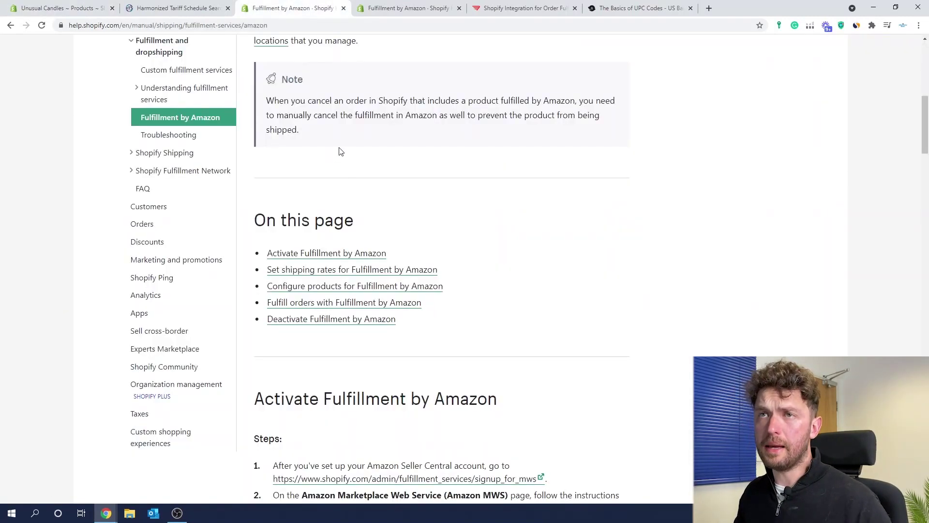
pyautogui.scroll(9, 340, 152)
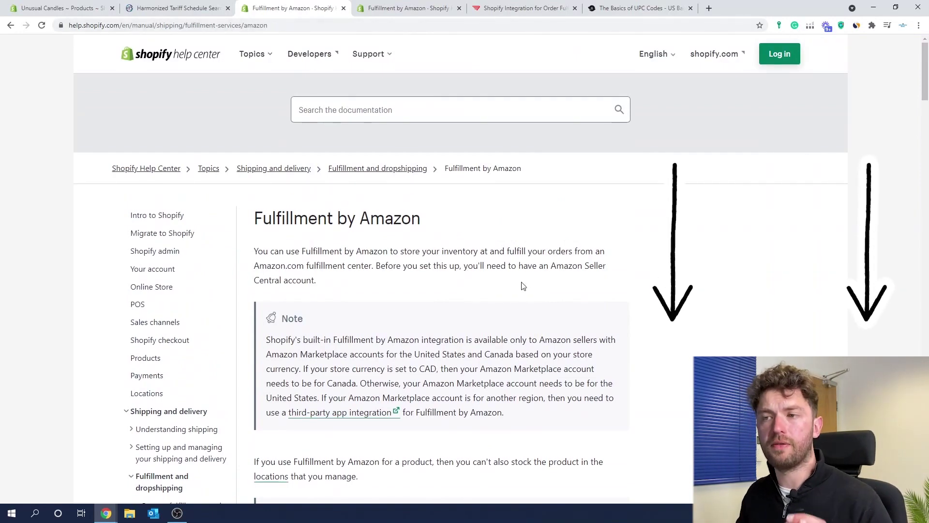
pyautogui.scroll(-5, 522, 286)
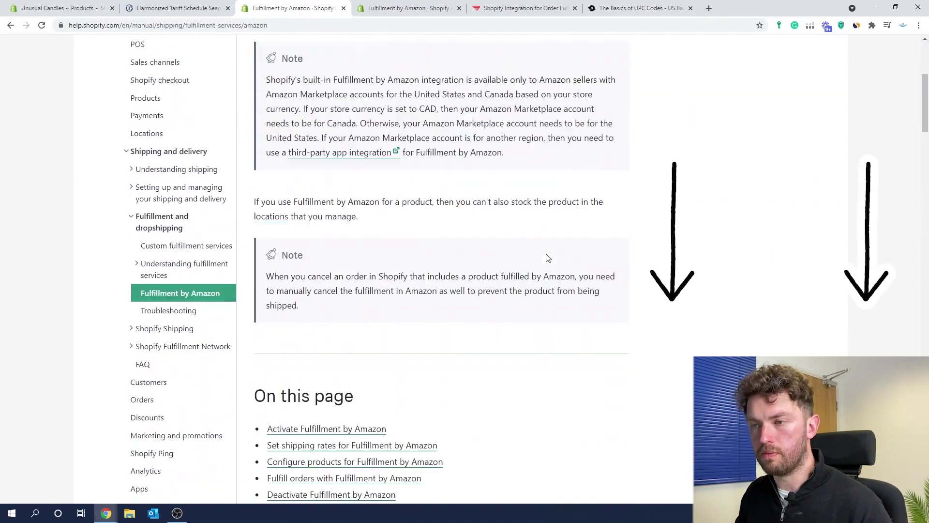
pyautogui.scroll(-4, 546, 257)
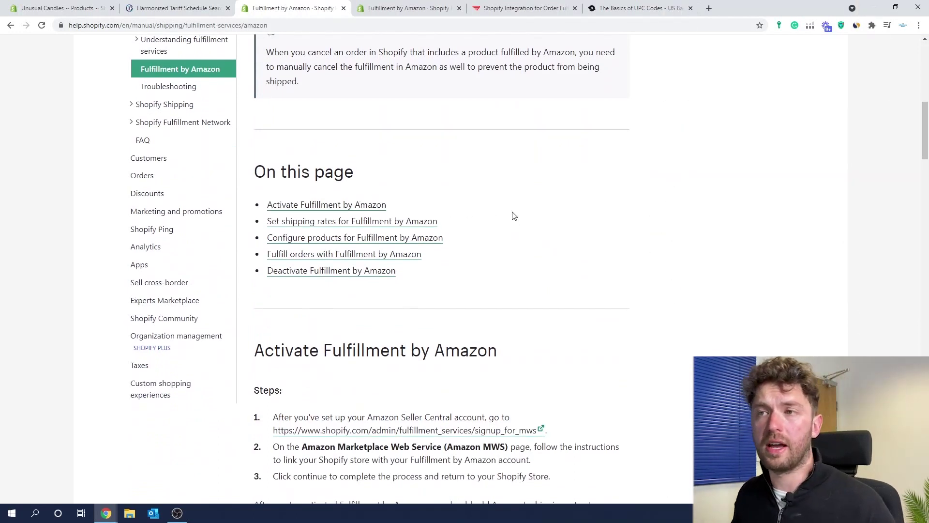
pyautogui.scroll(3, 528, 215)
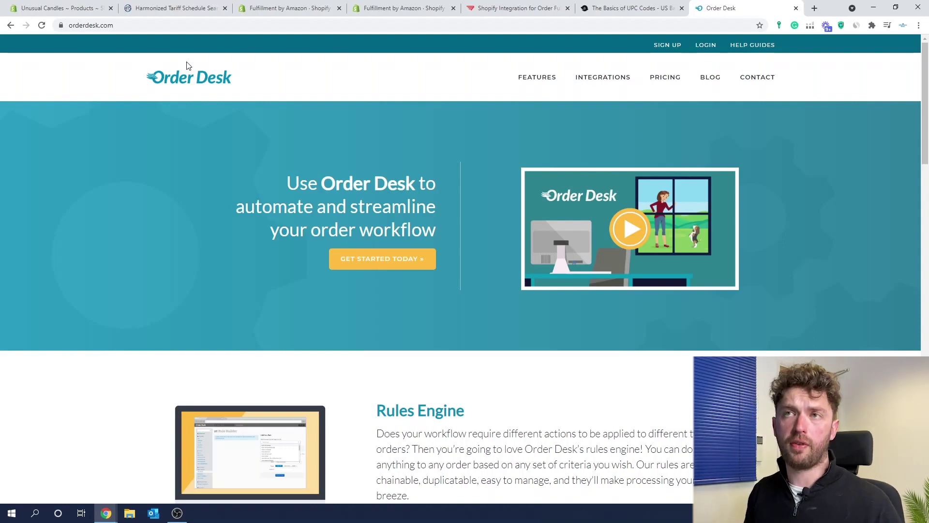
# Step: Return from the Order Desk site to the Fulfillment by Amazon help articles and review how to set Amazon shipping rates
pyautogui.click(393, 6)
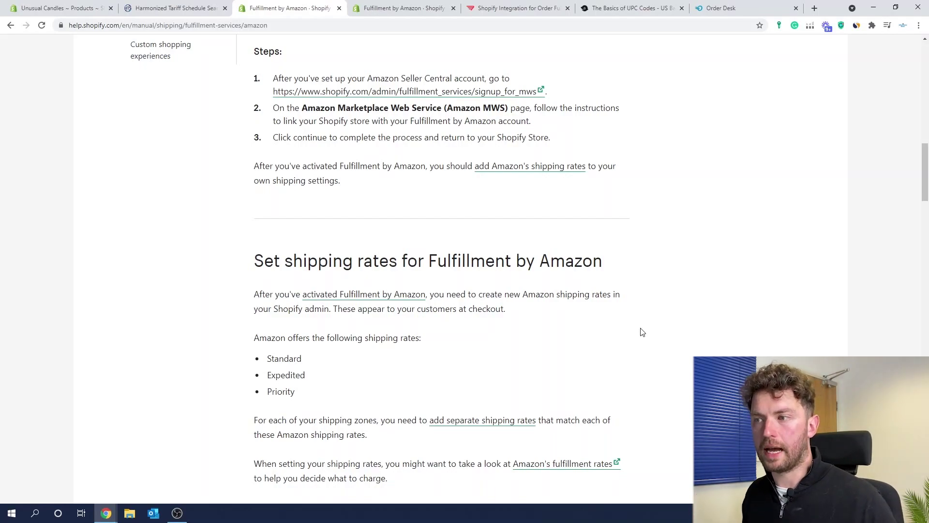
pyautogui.scroll(-10, 643, 332)
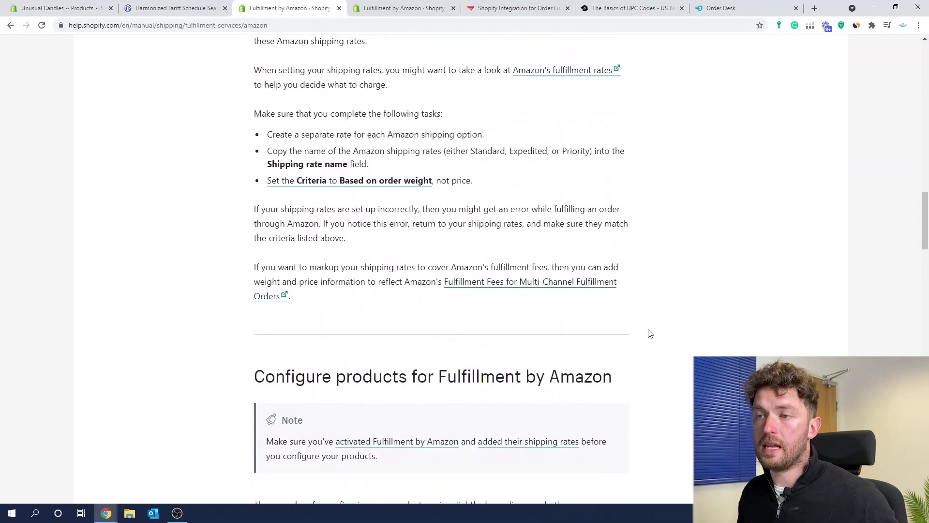
pyautogui.scroll(-2, 629, 290)
pyautogui.scroll(3, 533, 194)
pyautogui.click(419, 5)
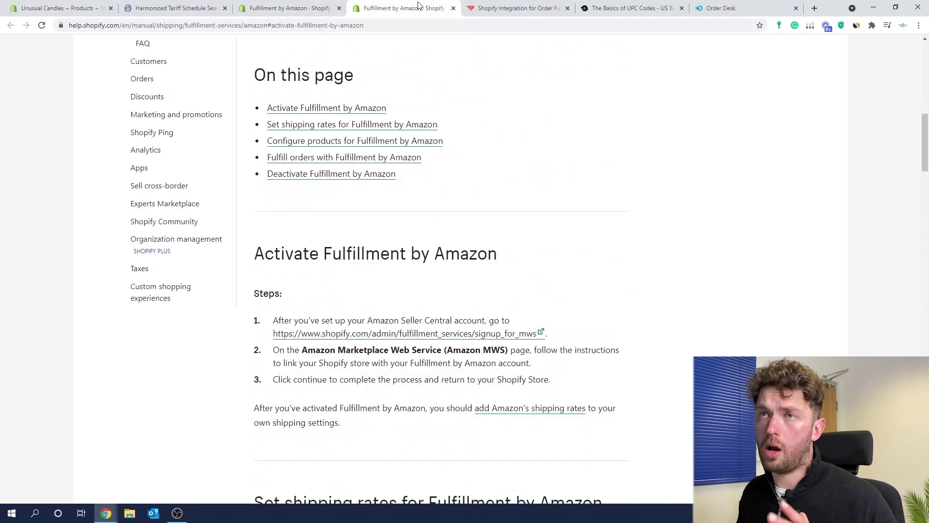
pyautogui.scroll(11, 475, 172)
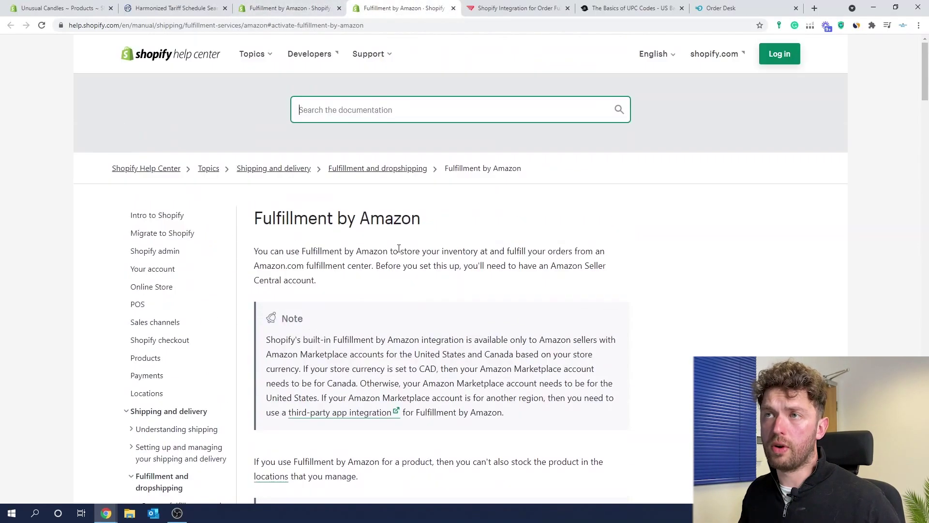
pyautogui.click(316, 10)
pyautogui.scroll(11, 388, 221)
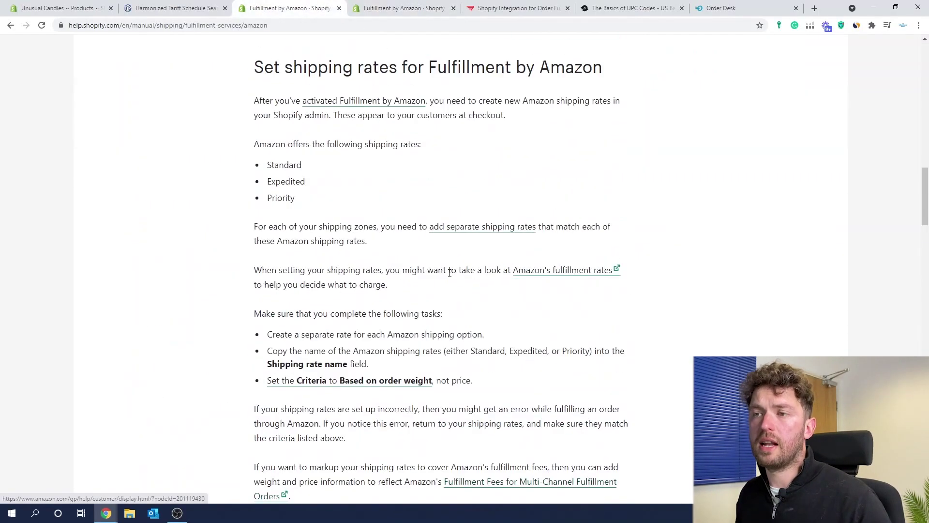
pyautogui.scroll(10, 457, 279)
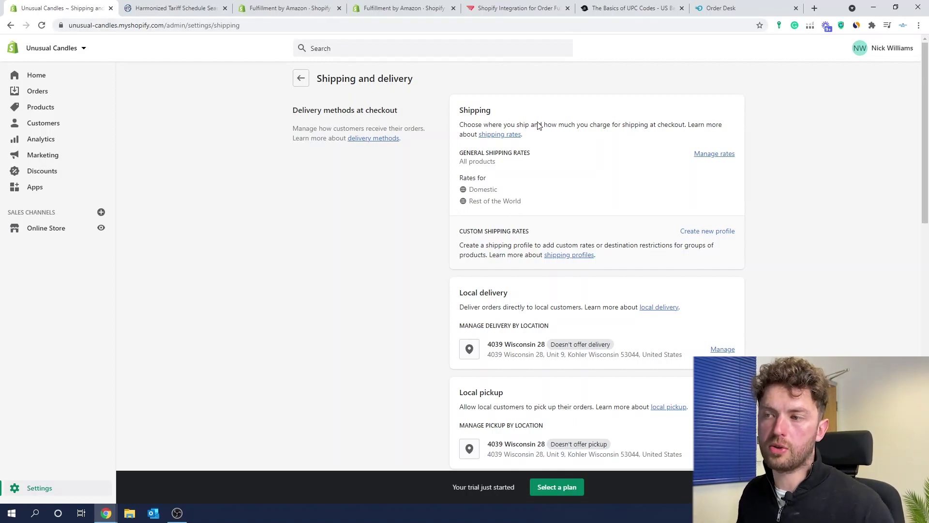
# Step: Switch to Deliverr's Shopify integration page to look at it as a fulfillment option
pyautogui.click(492, 10)
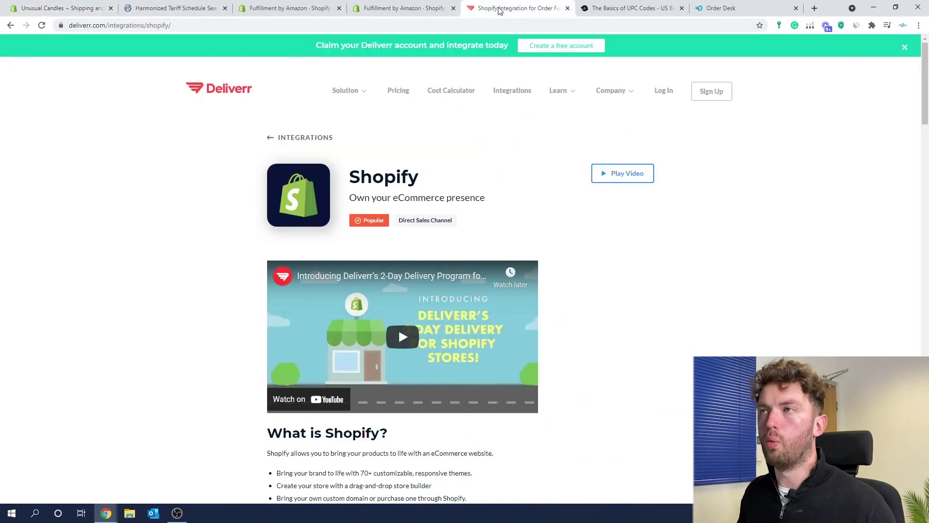